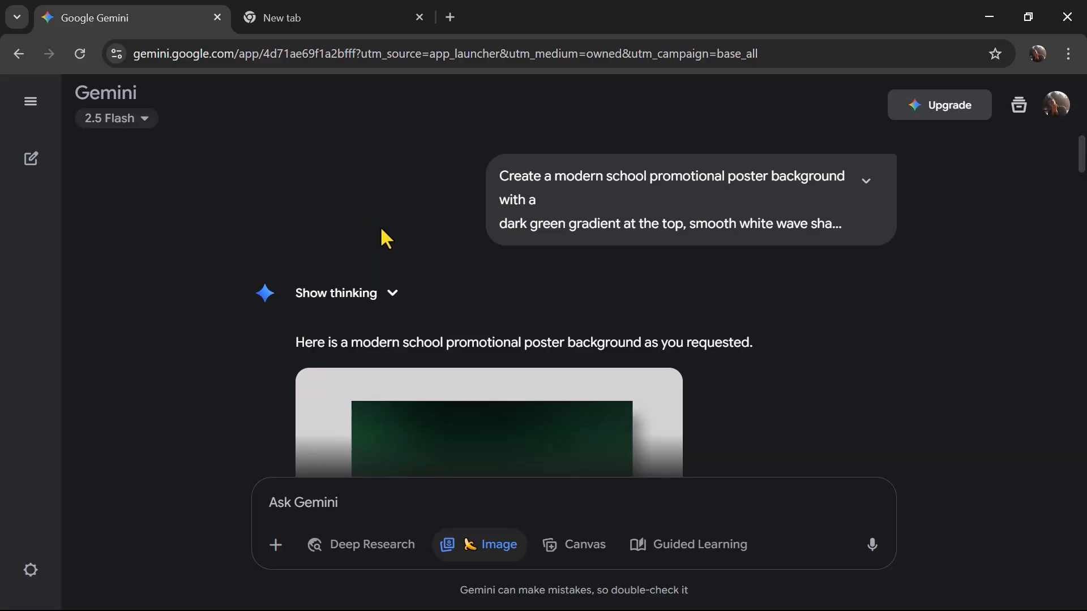
- Review the first prompt for a modern school promotional poster background and inspect the generated green wave design
scroll(464, 246, "down", 4)
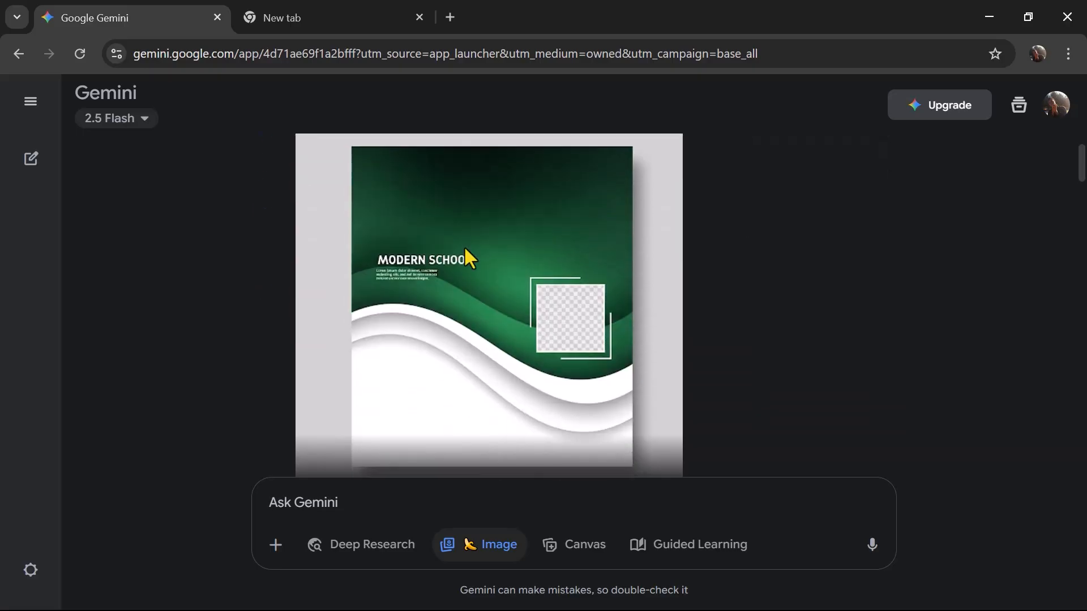
scroll(463, 246, "up", 3)
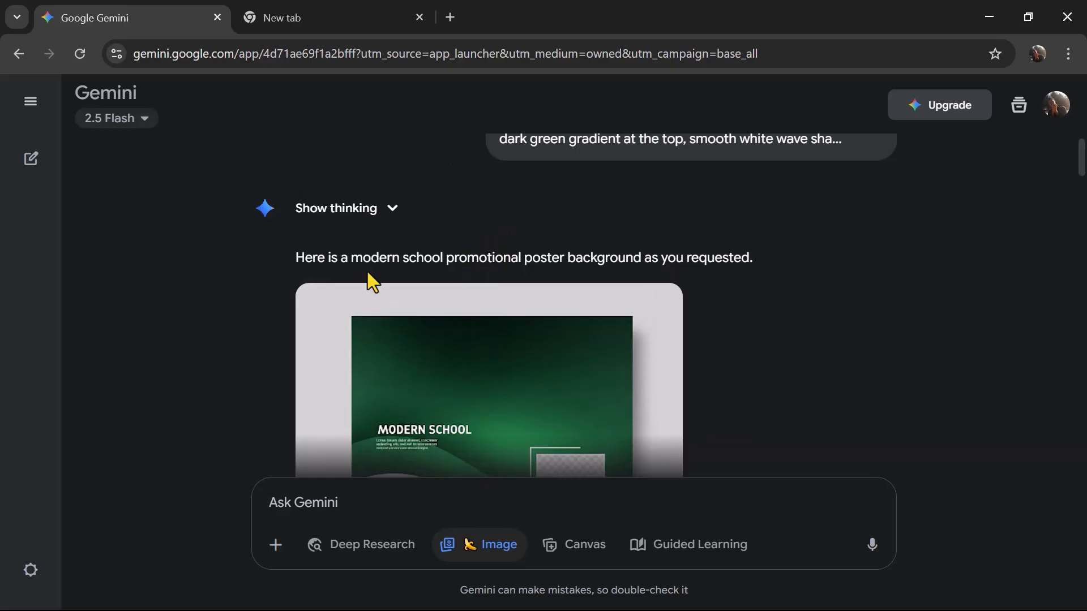
scroll(368, 272, "down", 4)
scroll(414, 249, "up", 3)
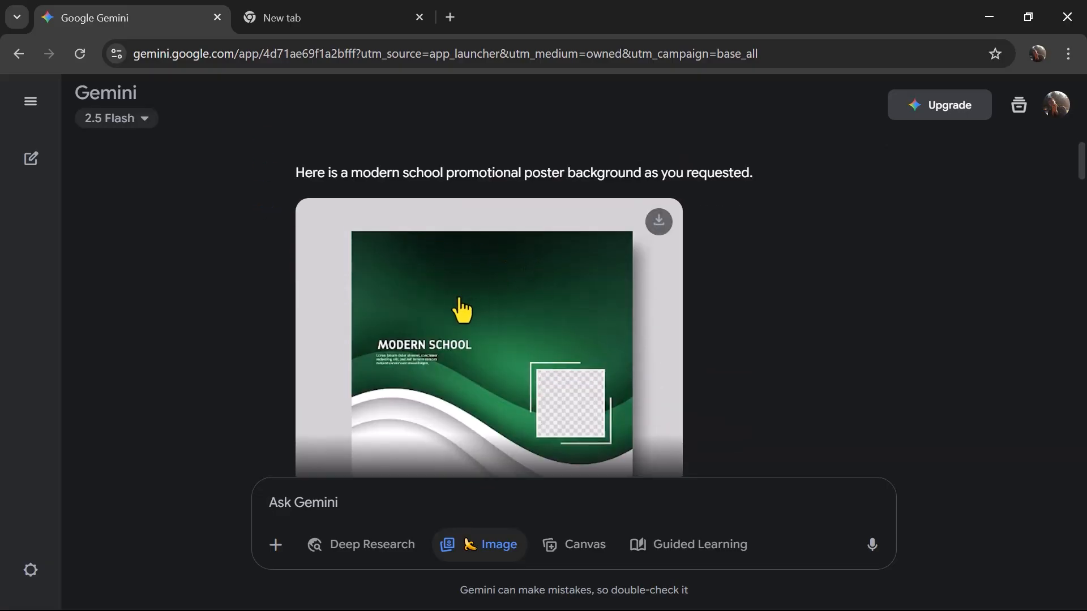
scroll(461, 310, "down", 2)
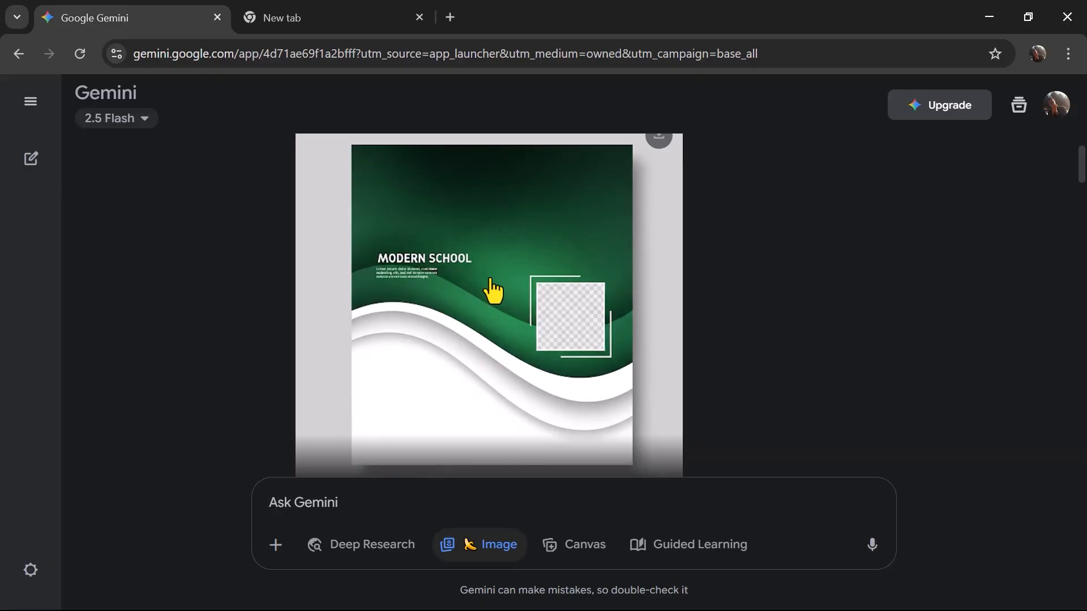
scroll(493, 291, "down", 2)
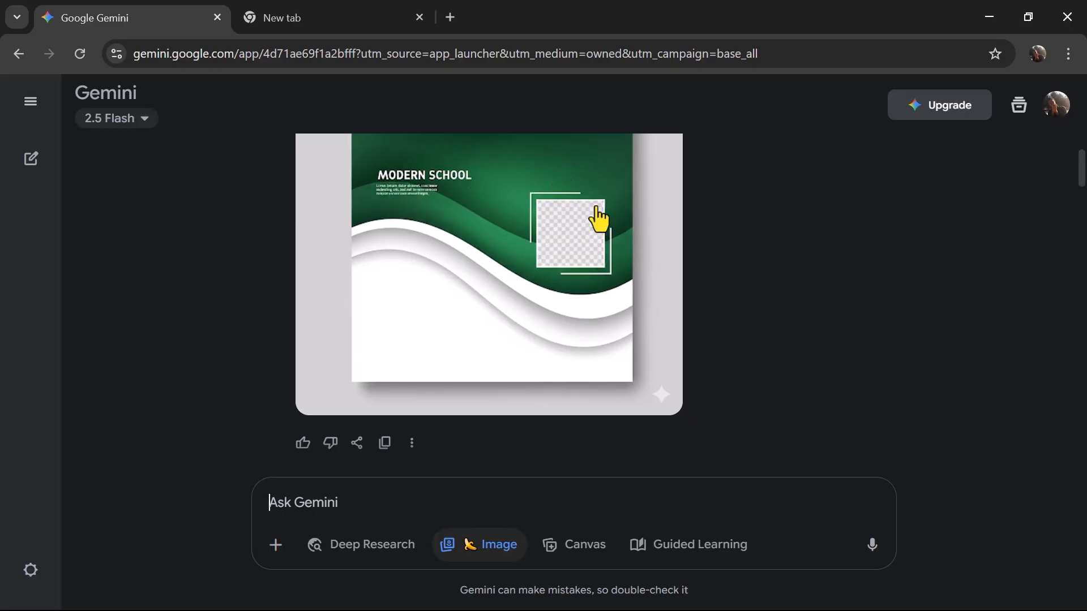
scroll(595, 221, "up", 2)
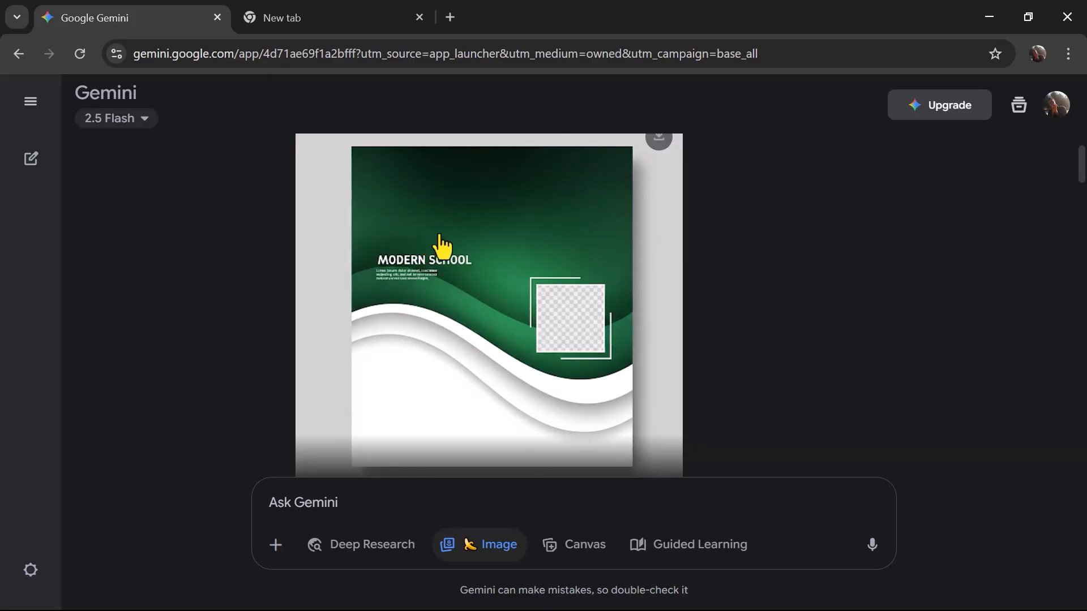
scroll(555, 260, "up", 1)
- Compare the original poster with the version generated from the request to increase the size of the texts
scroll(557, 271, "down", 2)
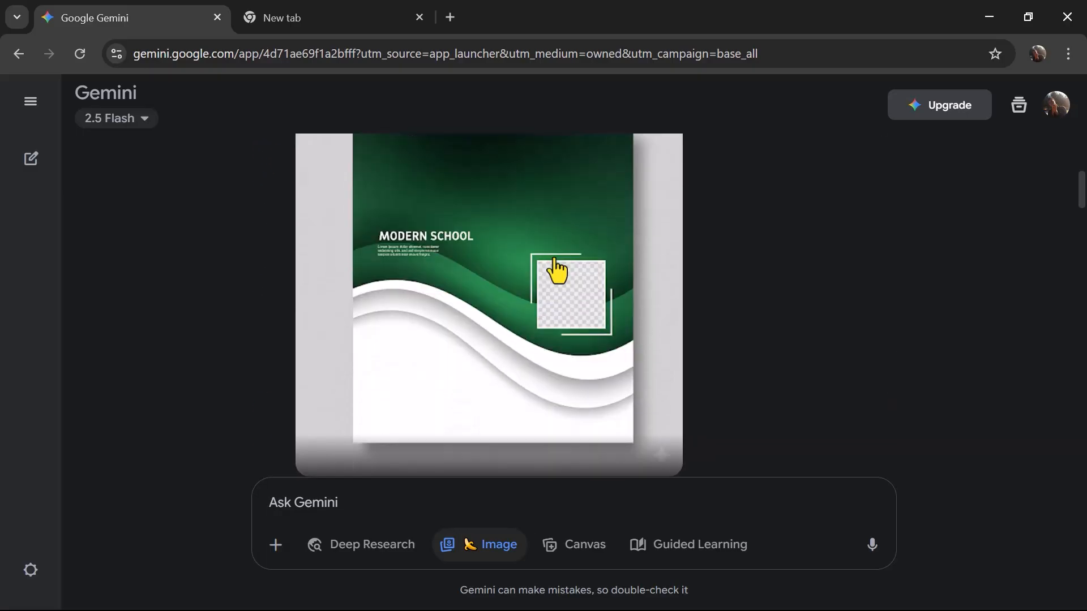
scroll(557, 270, "up", 2)
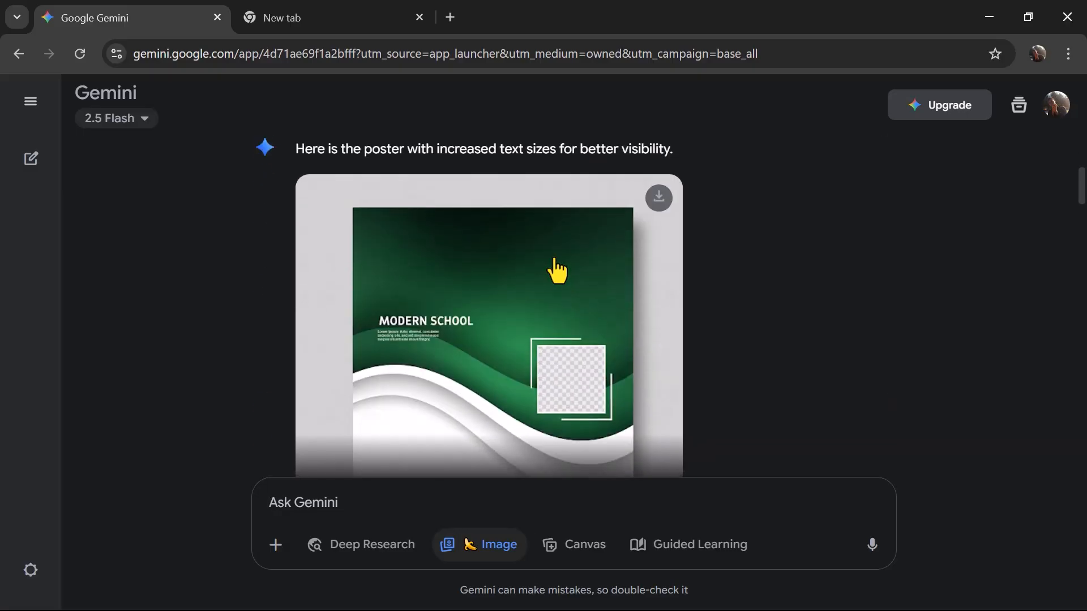
scroll(555, 271, "up", 3)
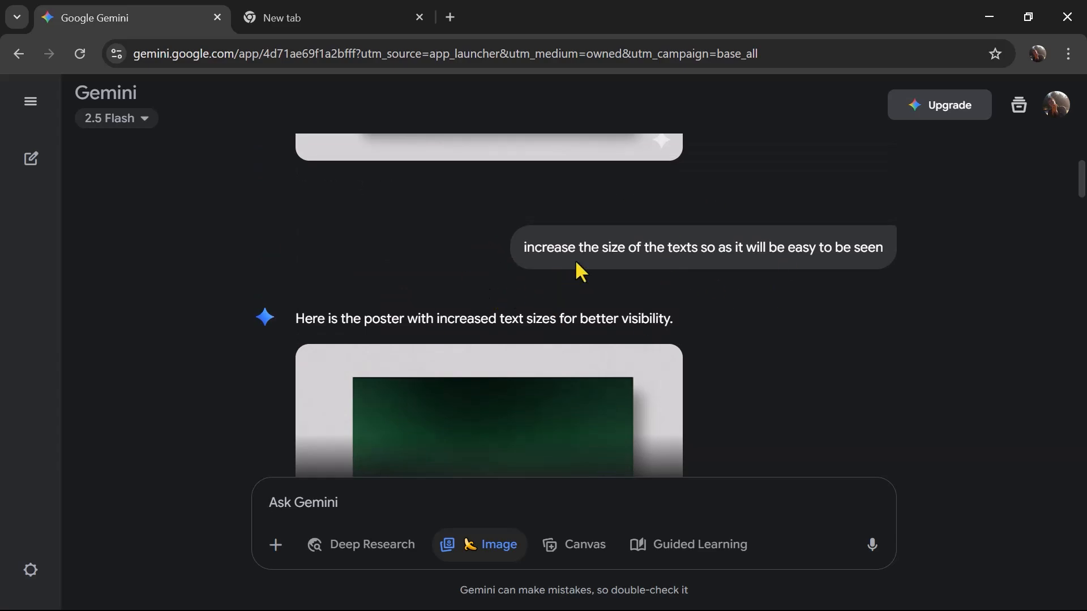
scroll(580, 252, "down", 5)
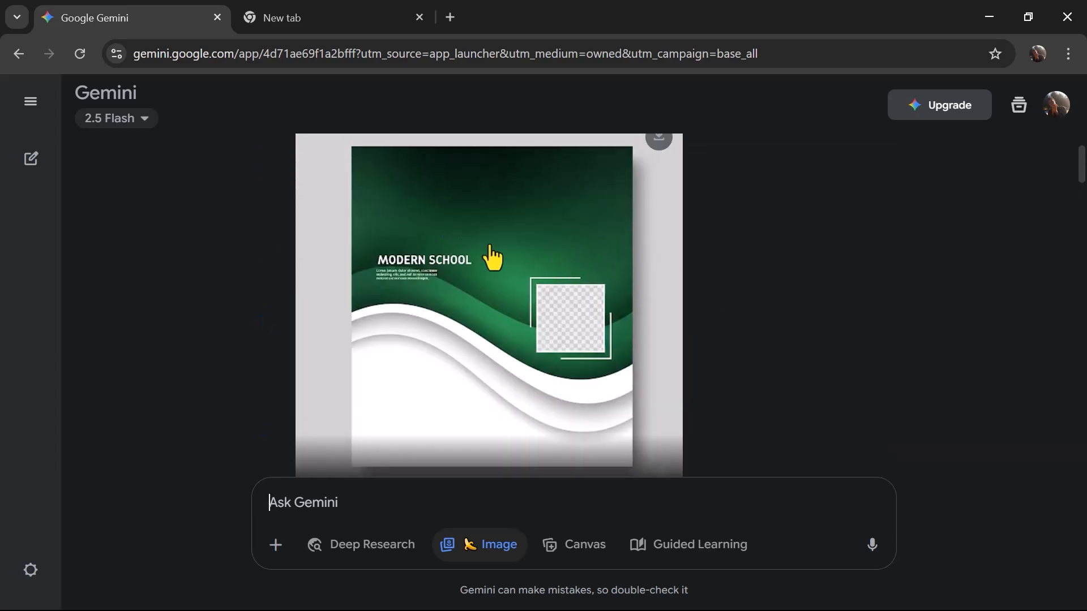
scroll(464, 246, "up", 3)
scroll(469, 239, "down", 5)
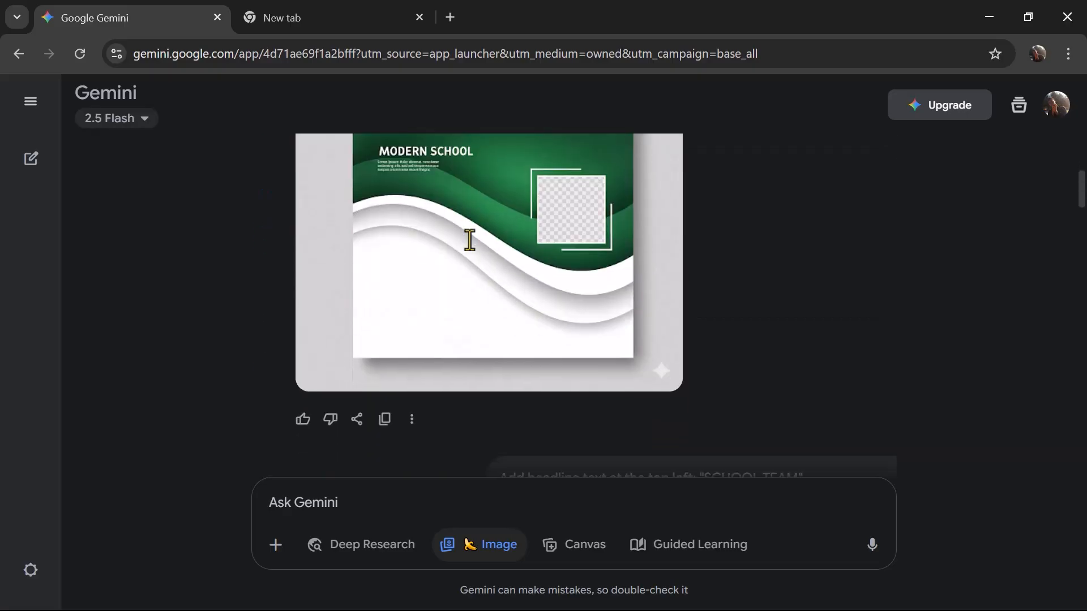
scroll(470, 246, "up", 2)
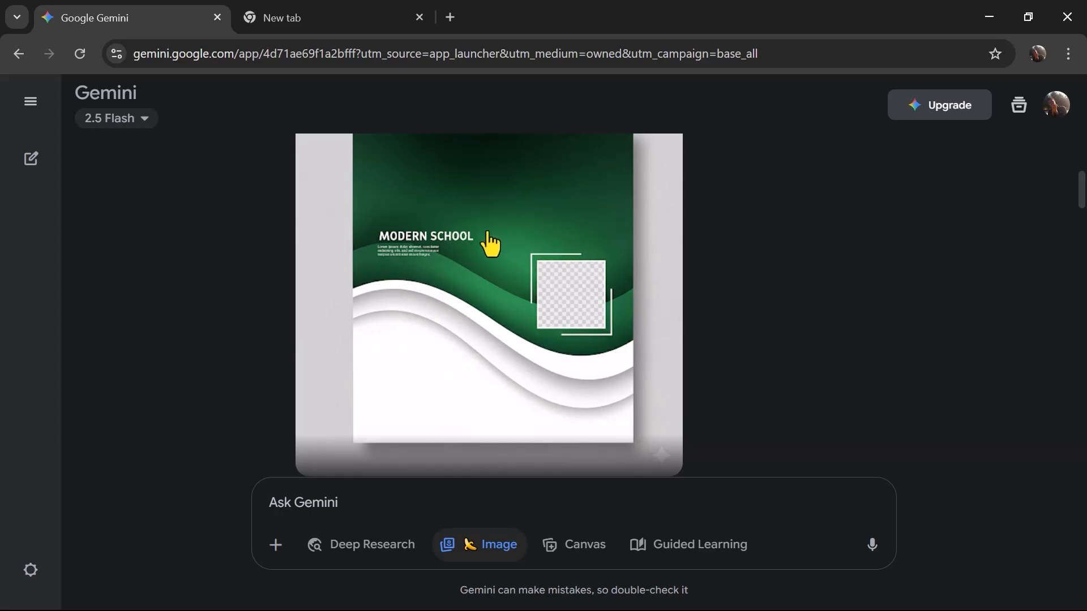
- Review the prompt adding the "SCHOOL TEAM" headline and "MAKE A GOOD START IN LIFE" slogan, and inspect its poster
scroll(490, 233, "down", 3)
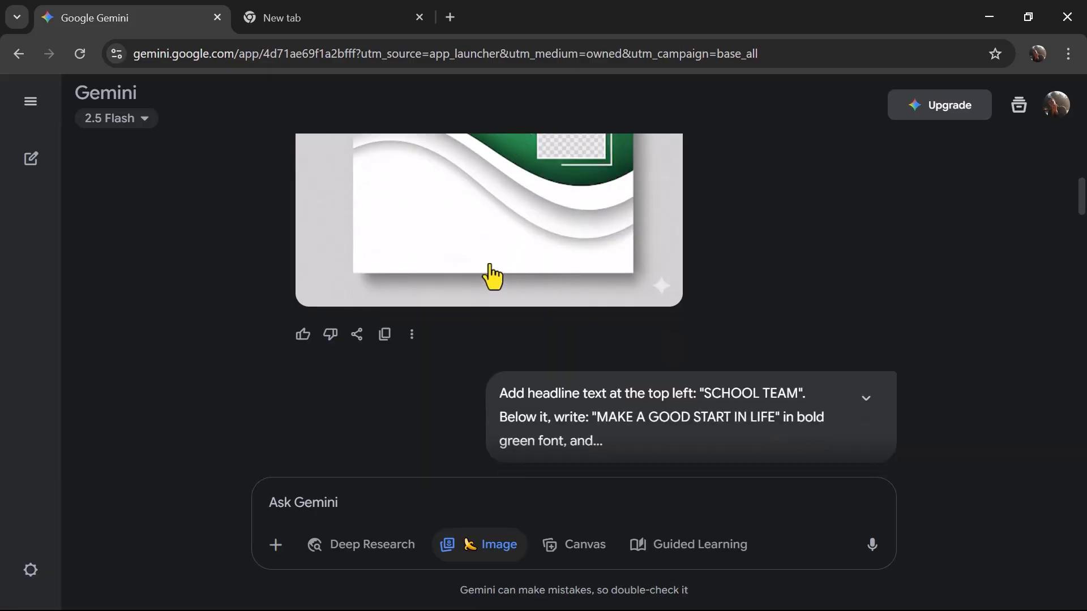
scroll(499, 288, "down", 3)
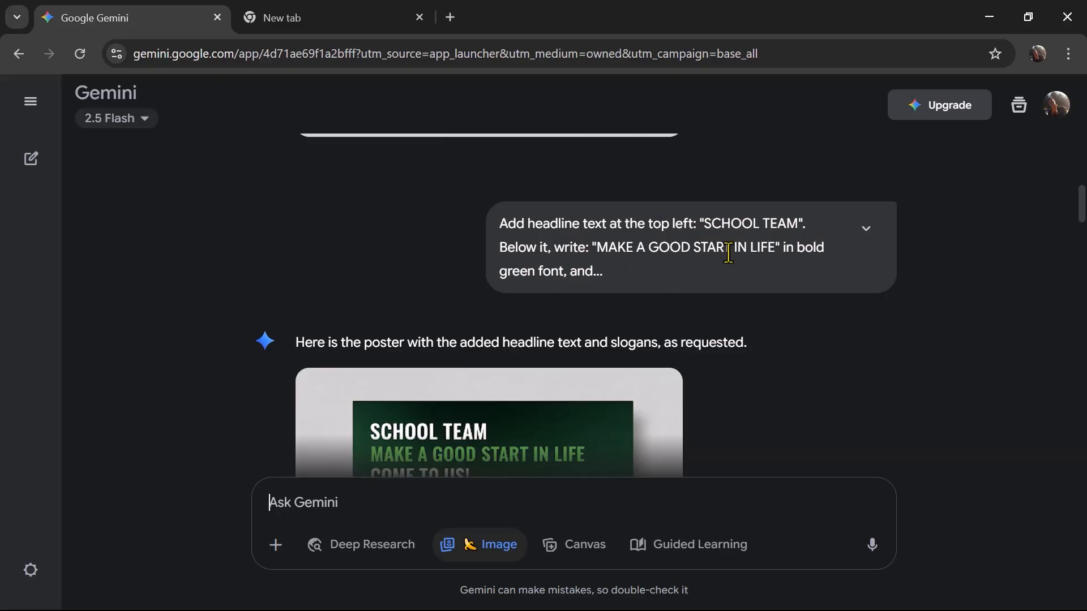
scroll(635, 239, "down", 5)
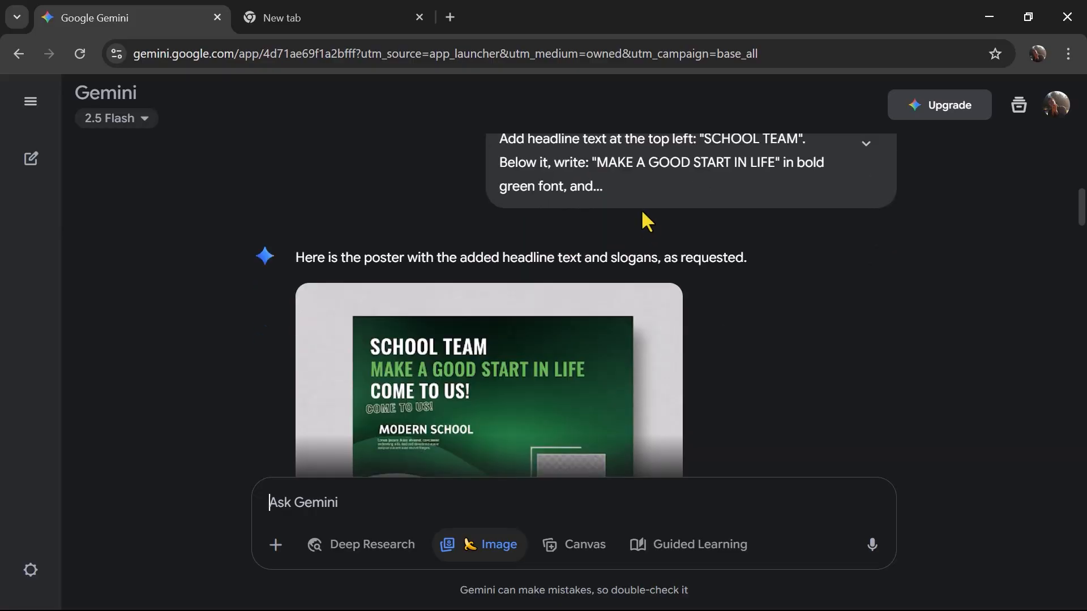
scroll(643, 214, "up", 2)
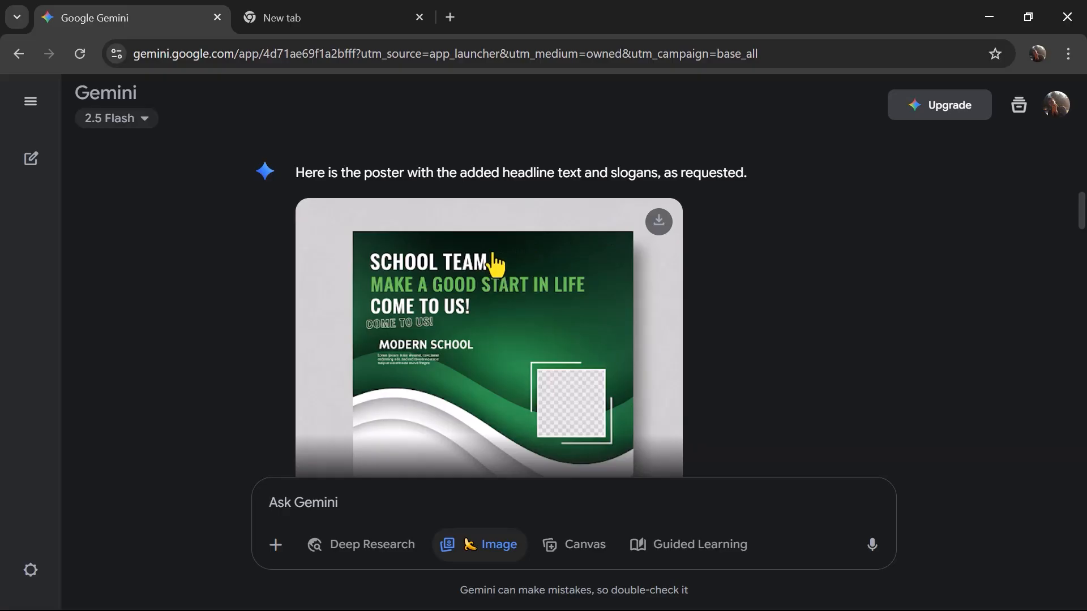
scroll(495, 264, "down", 2)
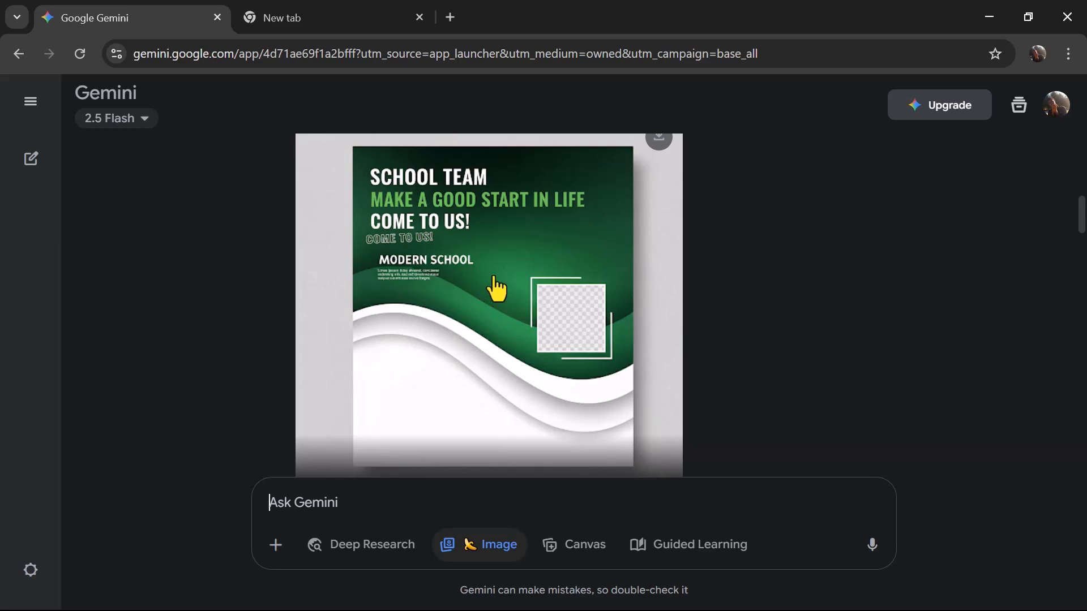
- Examine the request to remove the "modern school" text and one "come to us", comparing the posters before and after it
scroll(502, 282, "down", 5)
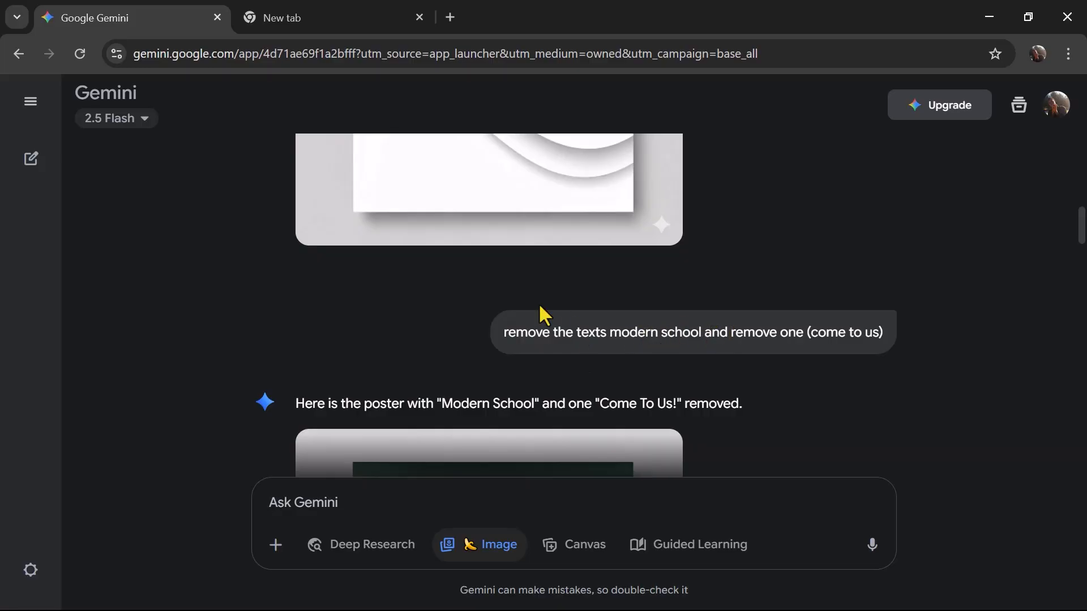
scroll(526, 294, "up", 4)
scroll(527, 297, "down", 2)
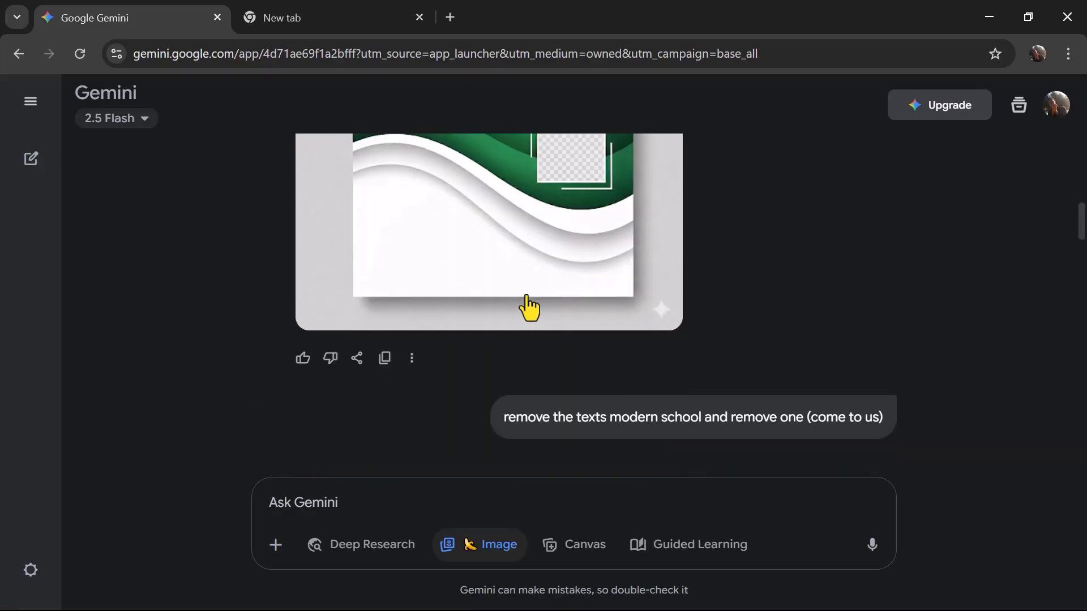
scroll(529, 308, "down", 6)
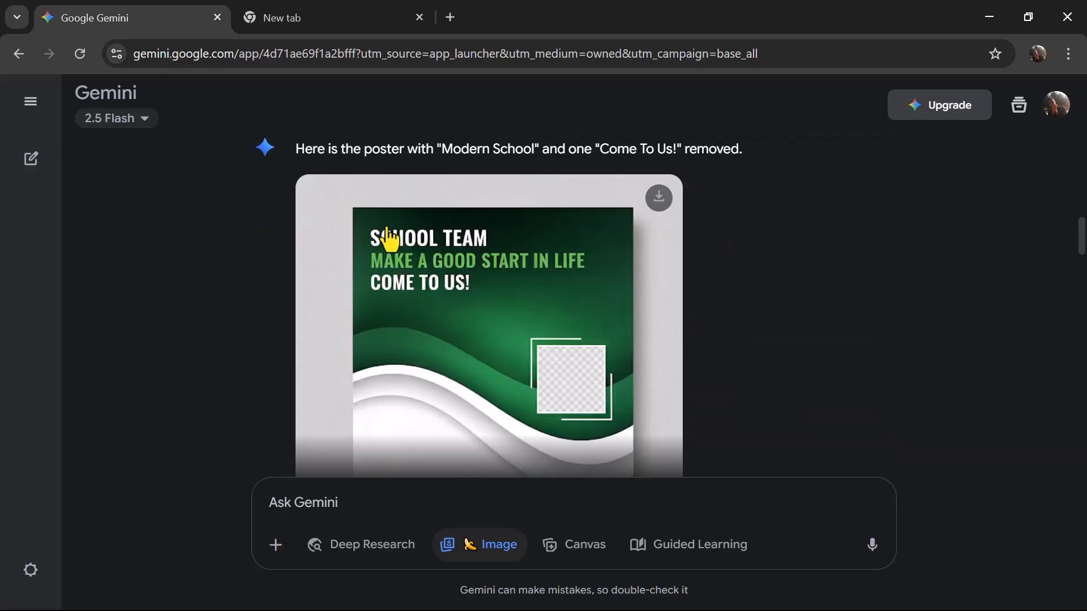
scroll(427, 303, "down", 4)
scroll(429, 303, "up", 2)
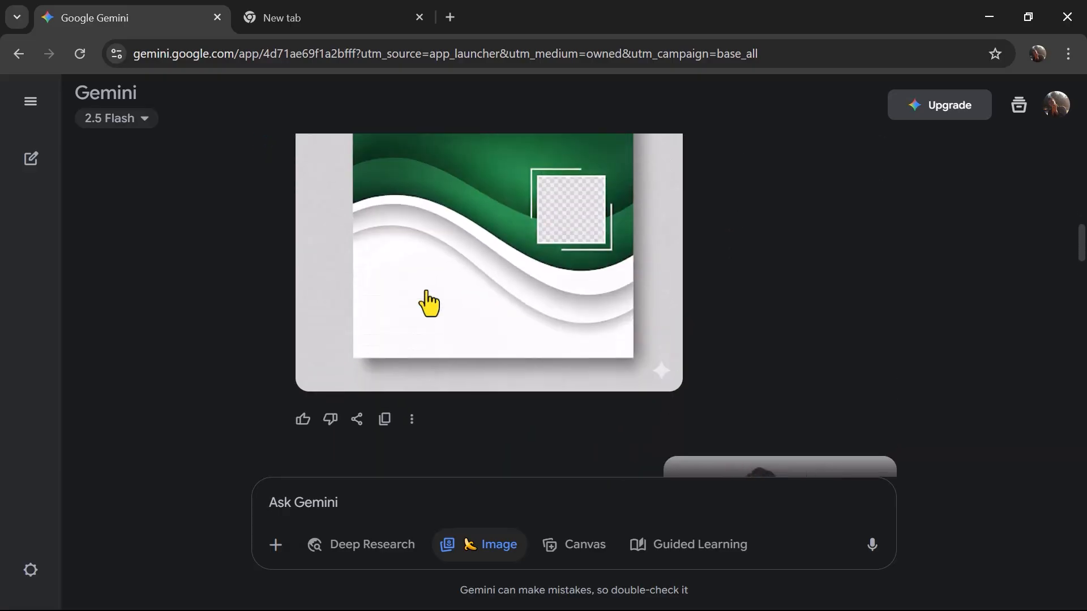
scroll(425, 273, "up", 3)
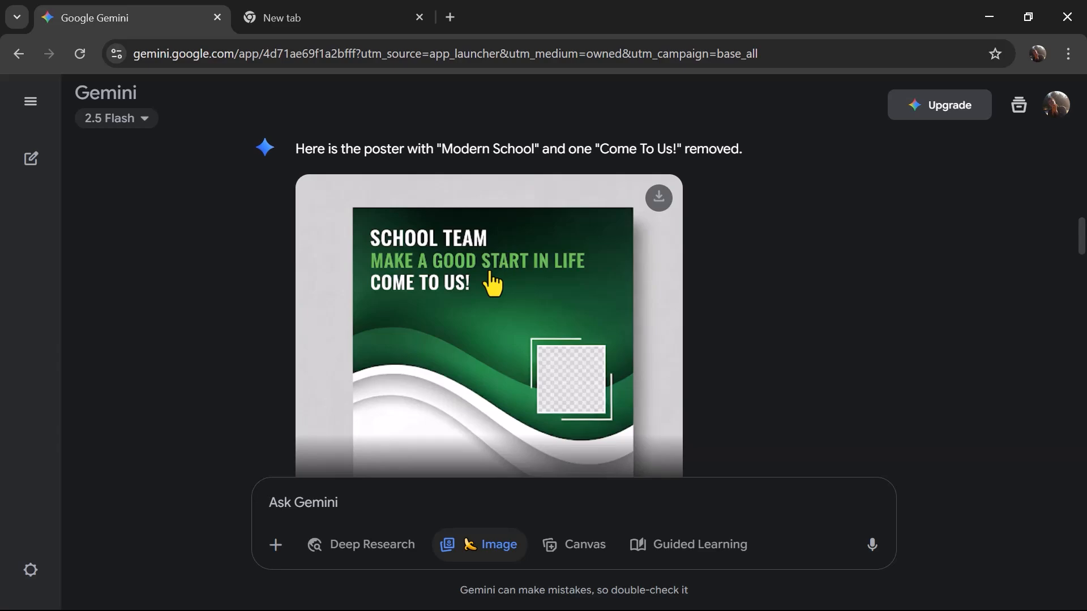
scroll(470, 371, "down", 3)
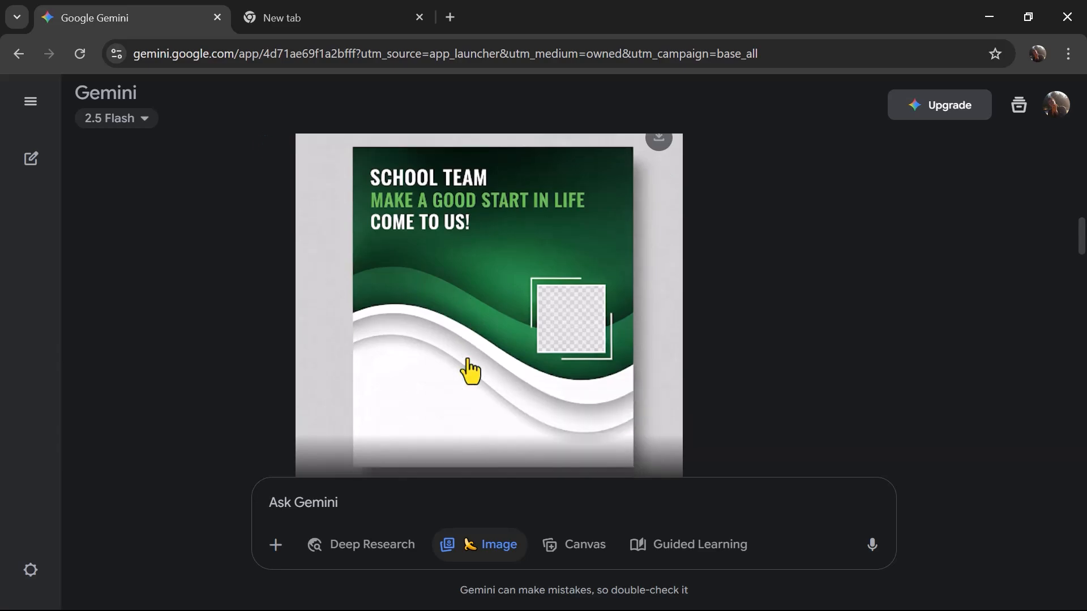
- Review the student photo with its background-removal prompt, and inspect the poster generated with the student's picture
scroll(472, 365, "down", 4)
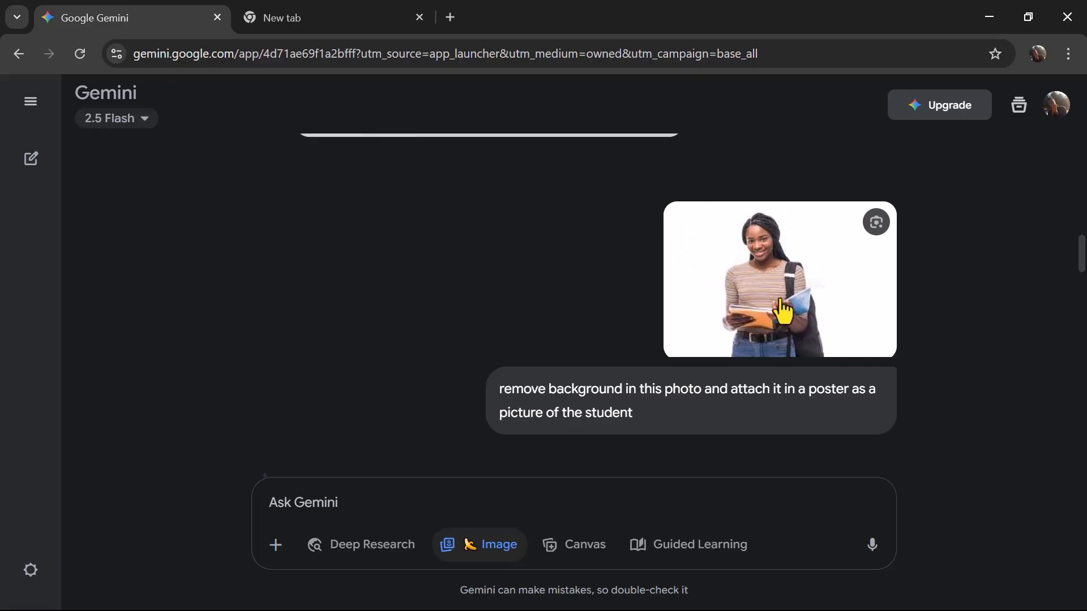
scroll(752, 304, "down", 2)
scroll(753, 287, "up", 2)
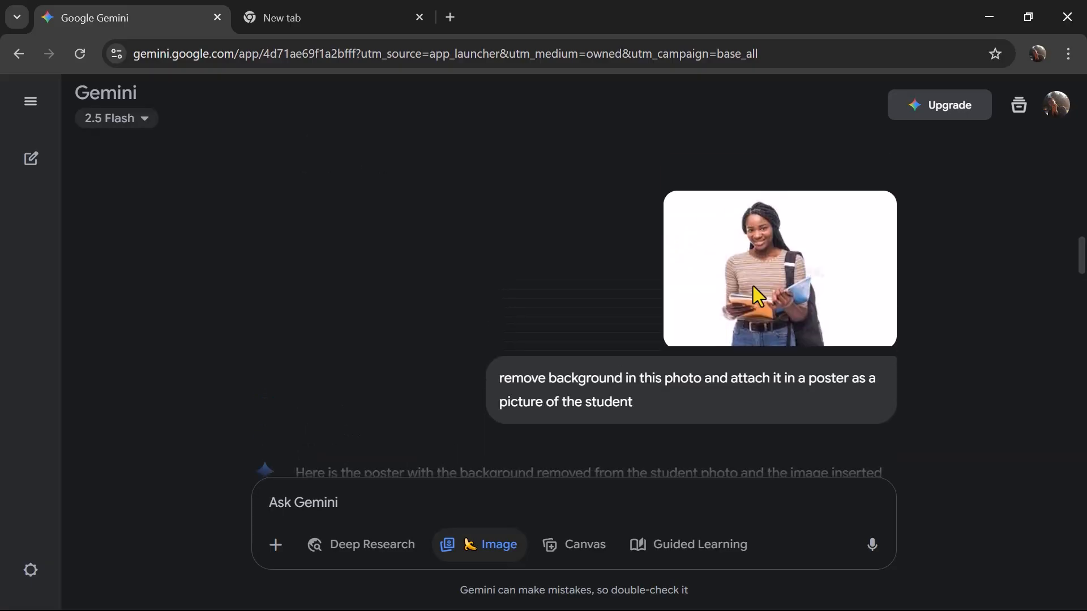
scroll(756, 283, "down", 2)
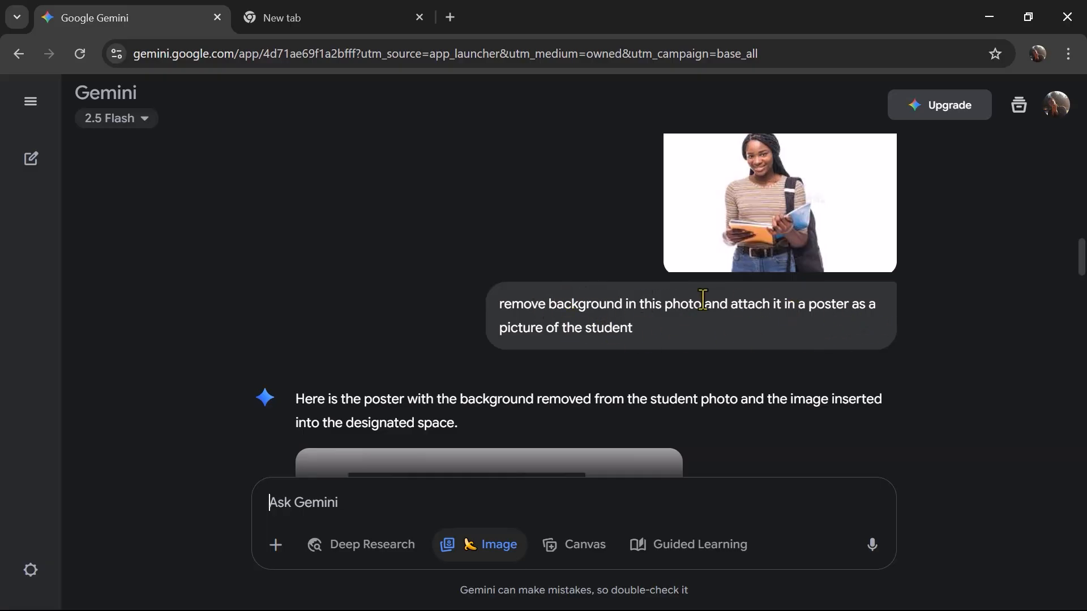
scroll(707, 300, "up", 2)
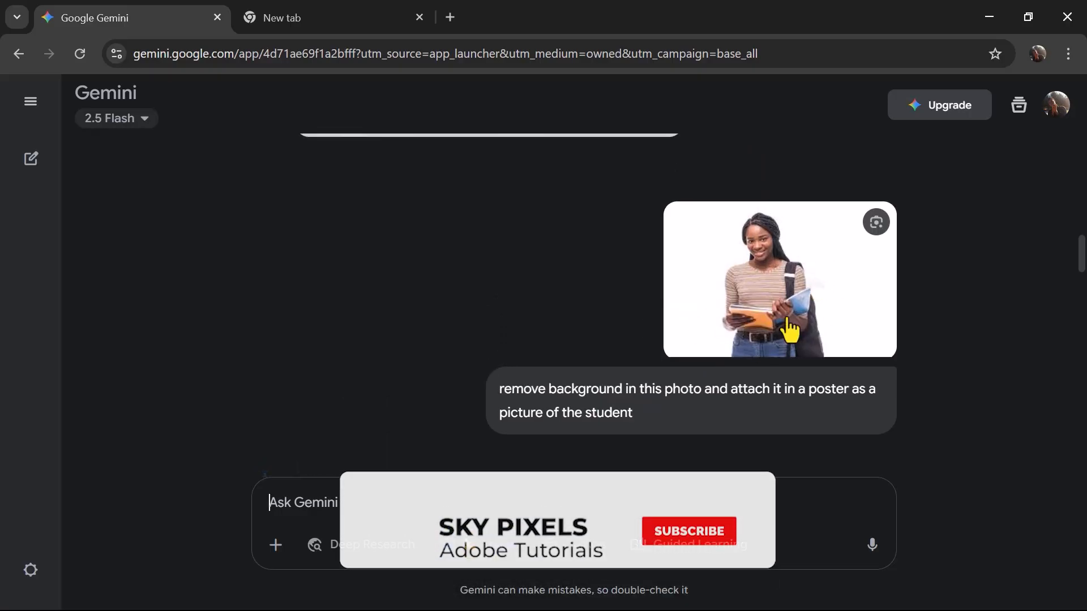
scroll(756, 311, "down", 4)
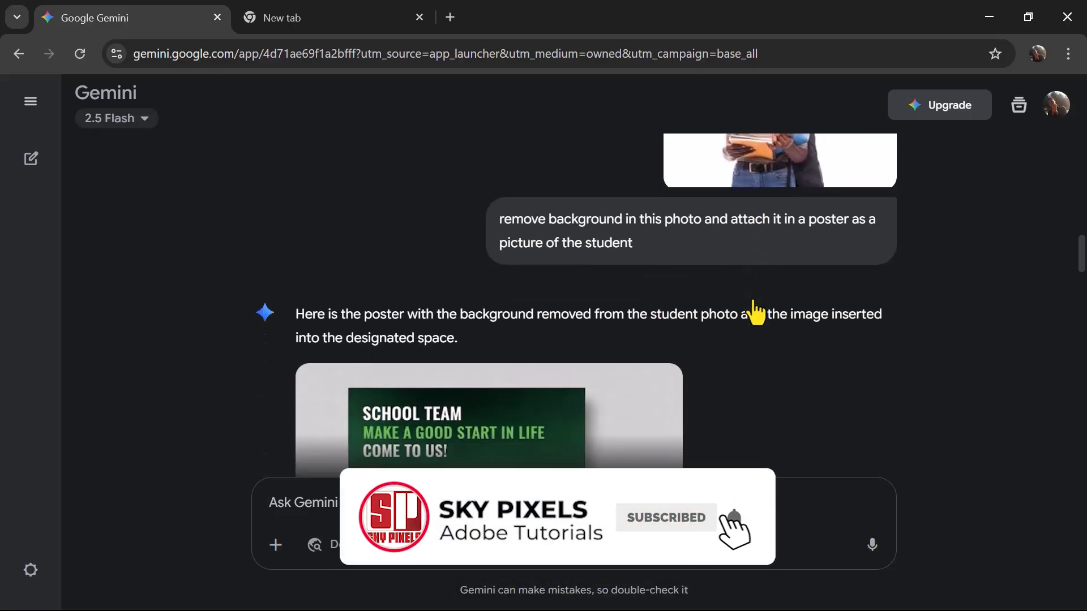
scroll(756, 309, "down", 2)
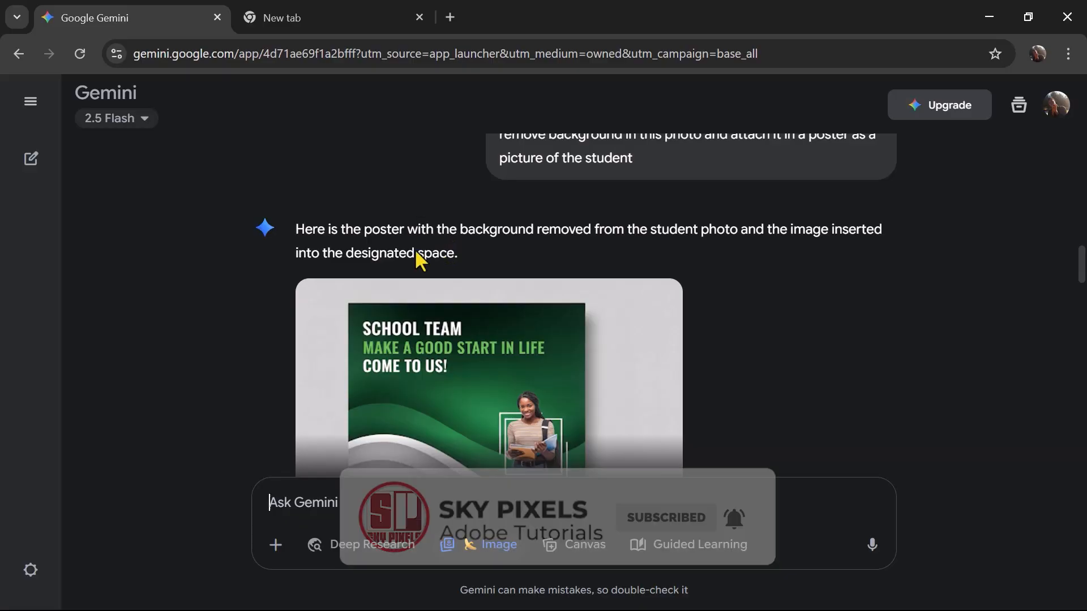
scroll(392, 238, "down", 4)
scroll(394, 244, "up", 2)
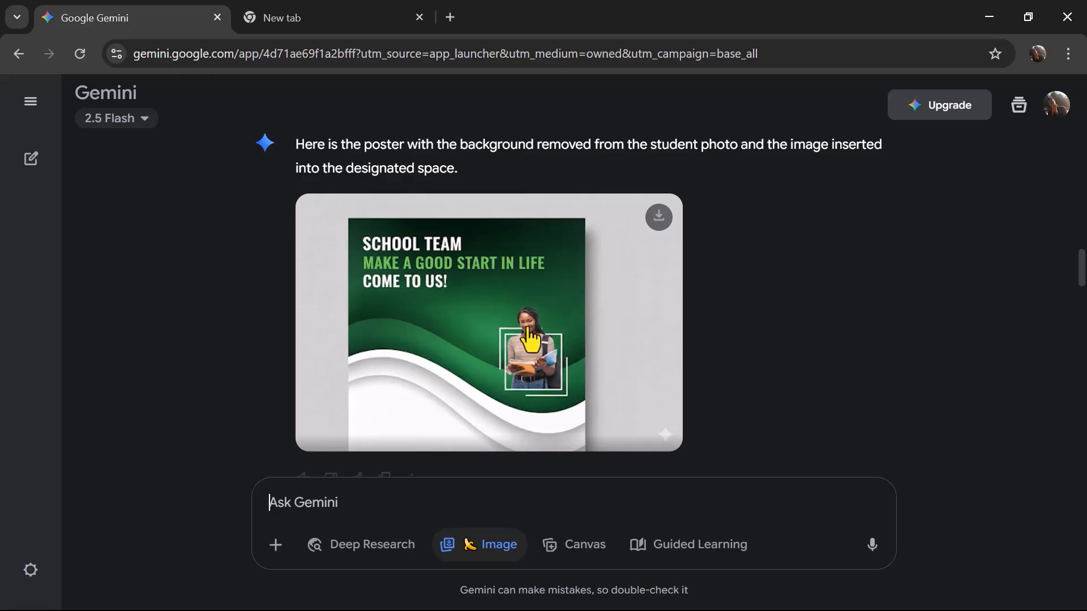
- Examine the successive requests to enlarge the student's image and compare the posters generated for them
scroll(530, 338, "down", 6)
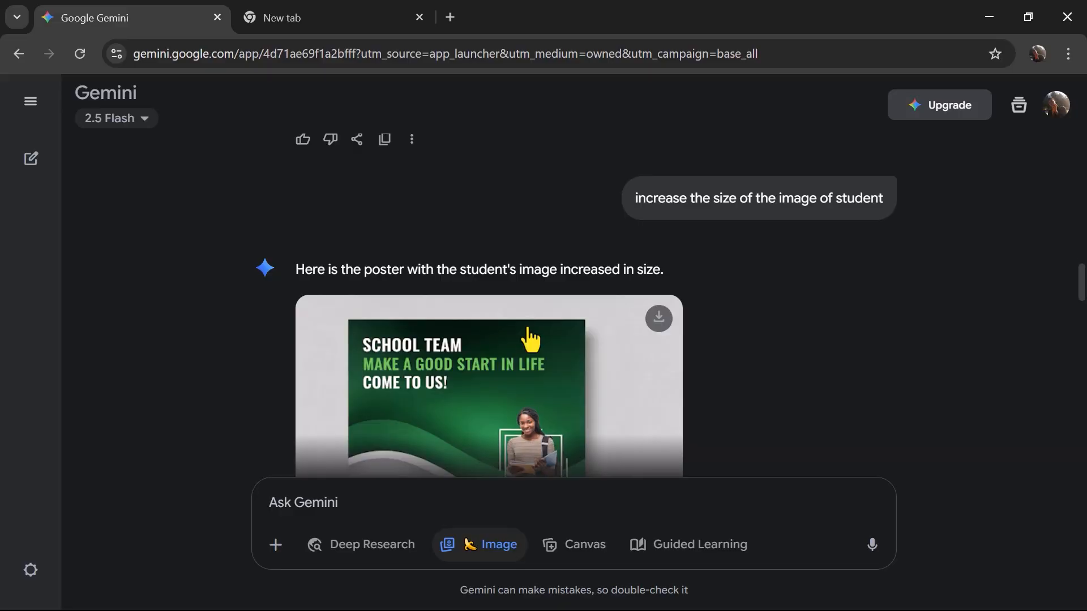
scroll(527, 334, "down", 2)
scroll(527, 283, "up", 3)
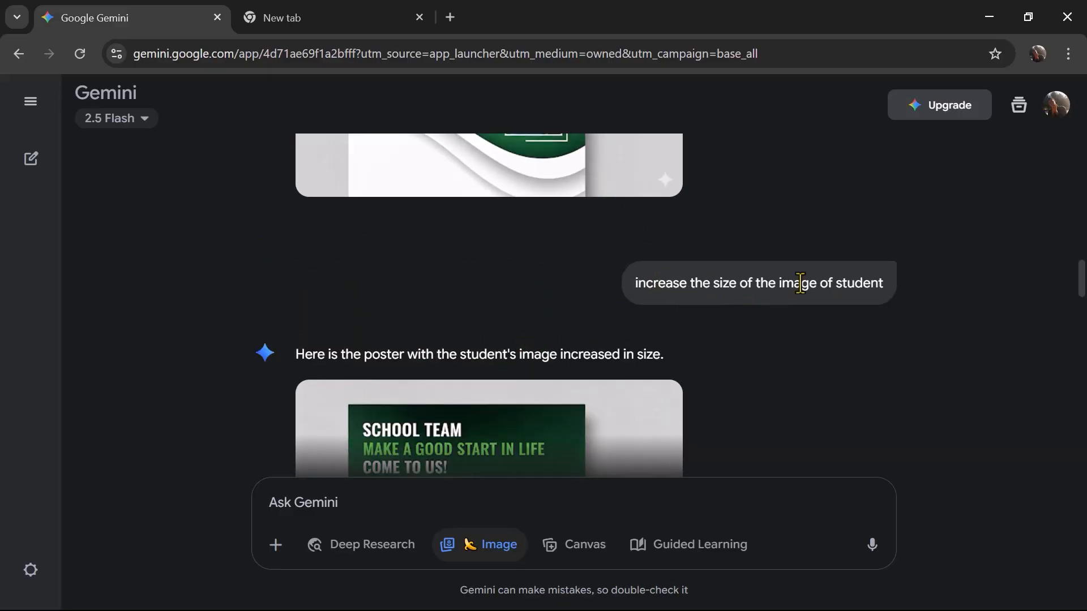
scroll(680, 304, "up", 4)
scroll(679, 304, "down", 7)
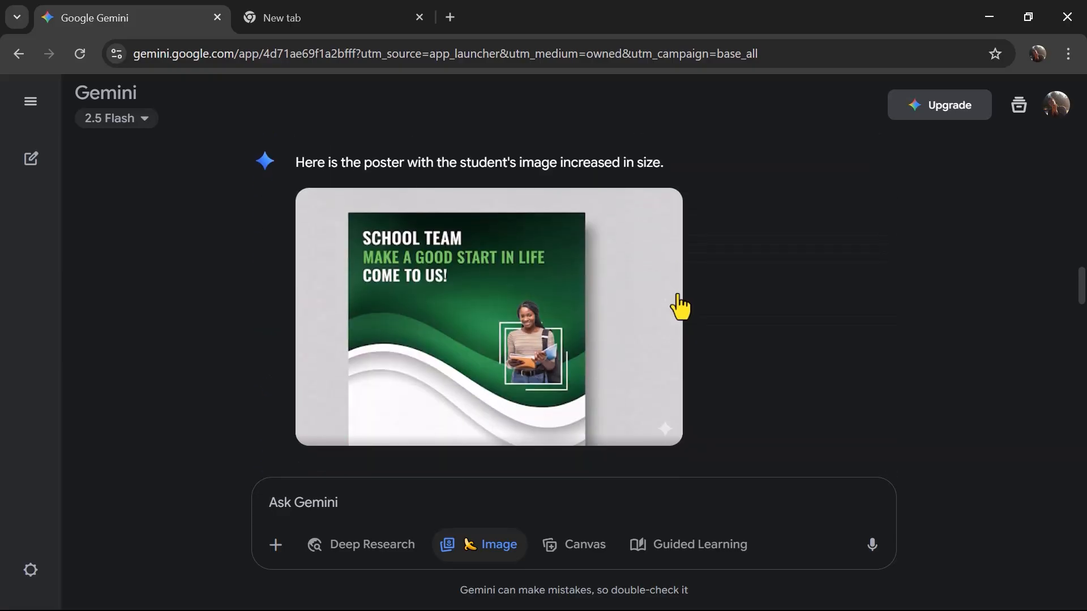
scroll(680, 306, "down", 3)
scroll(619, 274, "down", 4)
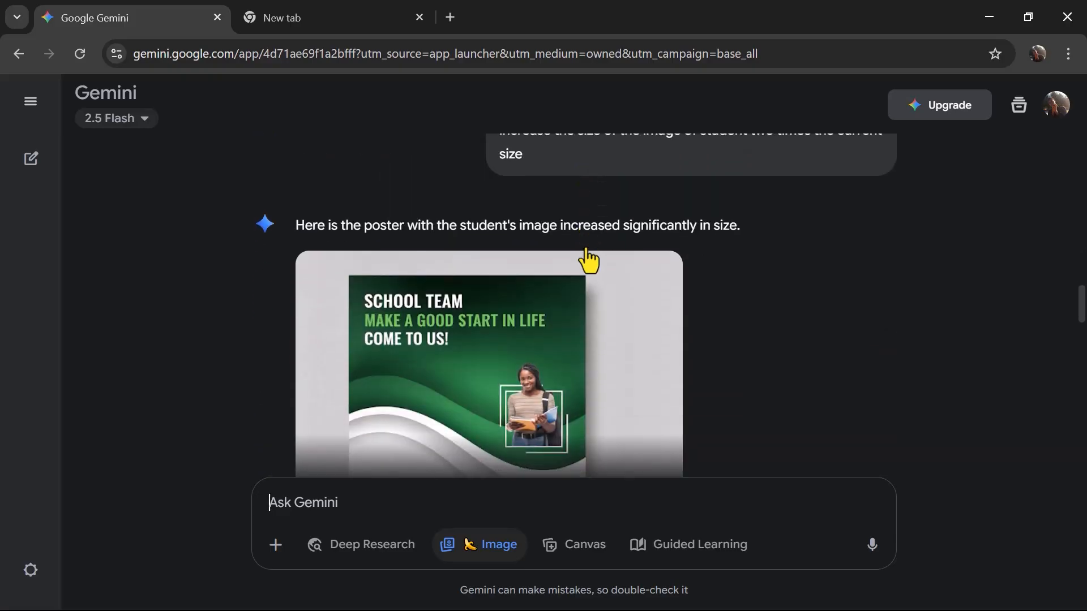
scroll(586, 254, "down", 3)
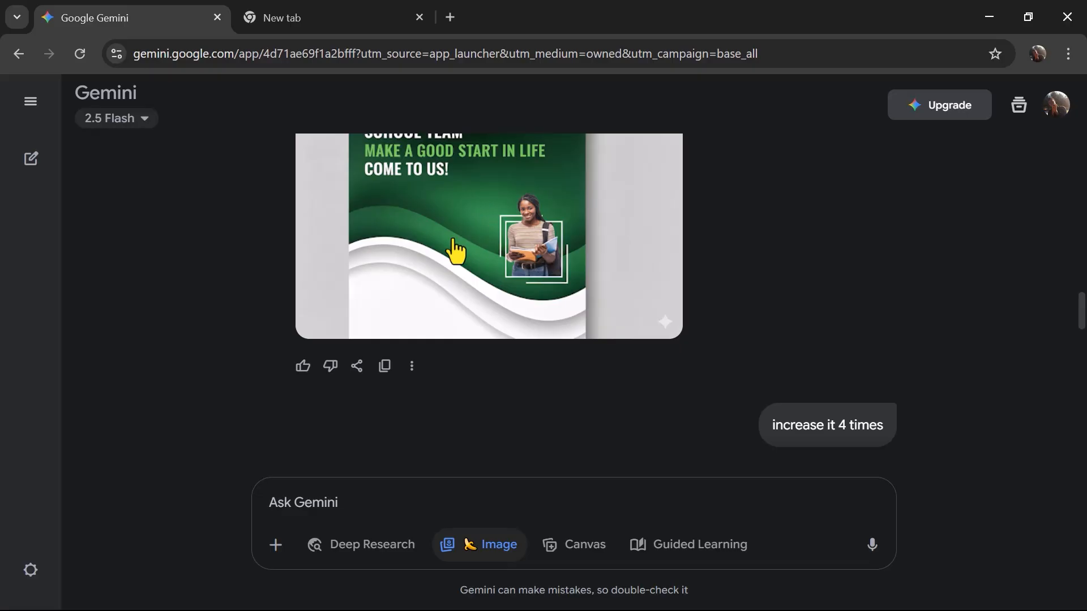
- Compare the poster before and after the "increase it 4 times" request for the student's image
scroll(457, 244, "up", 4)
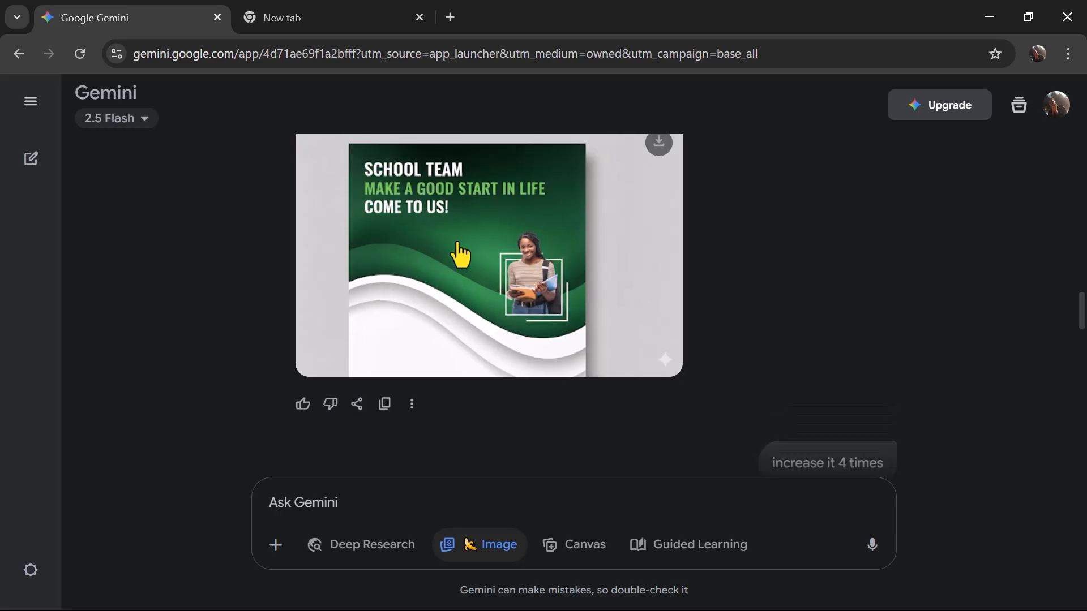
scroll(458, 244, "down", 3)
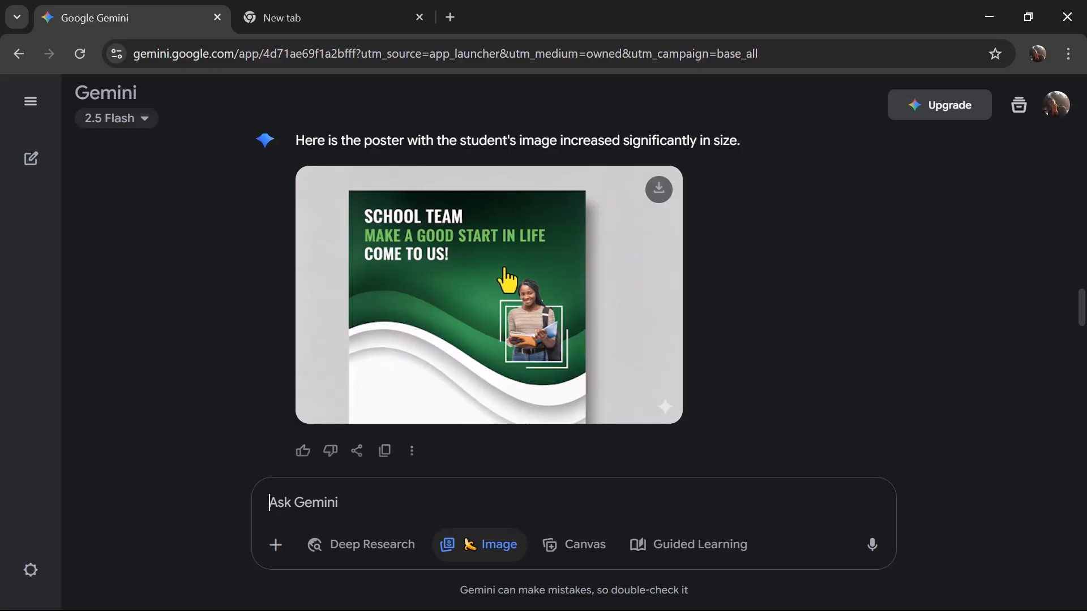
scroll(507, 280, "down", 7)
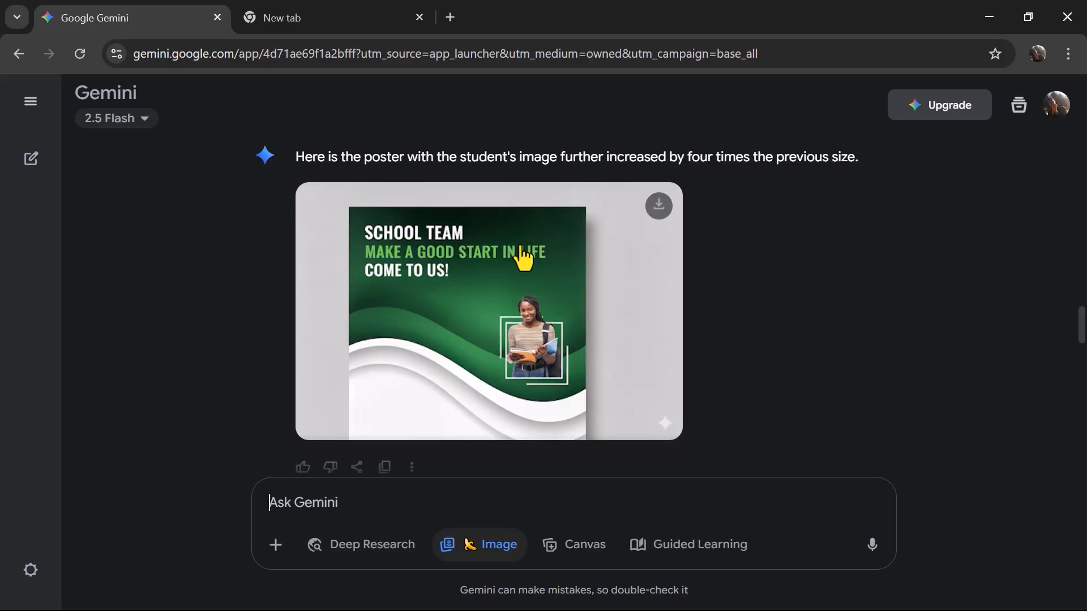
- Review the prompt adding a white rounded "CONTACT US" button with black text under the headline, and inspect its poster
scroll(523, 259, "down", 9)
scroll(523, 257, "up", 4)
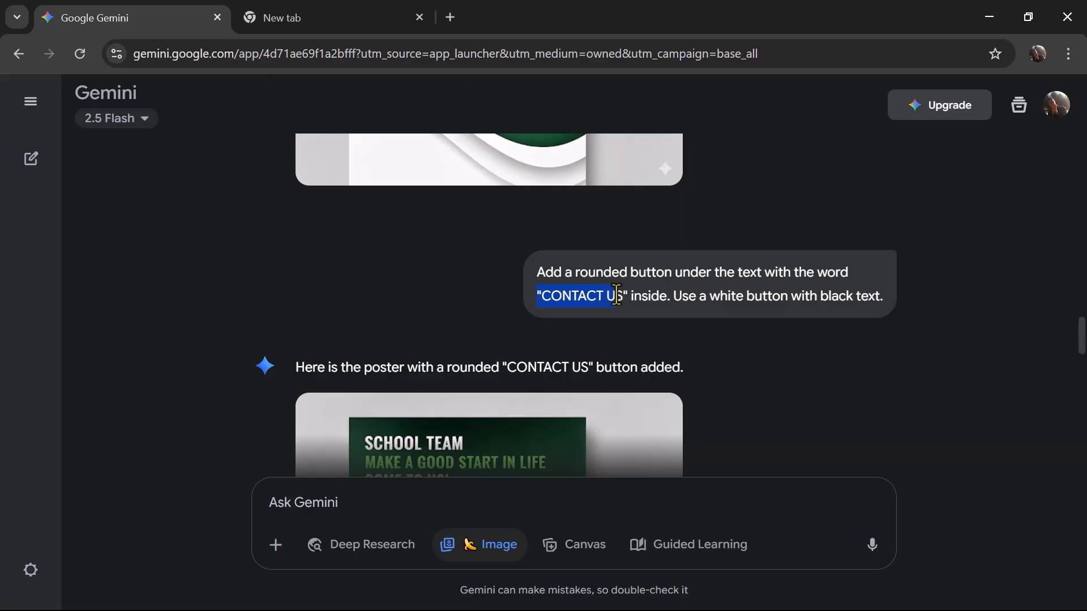
scroll(593, 277, "down", 5)
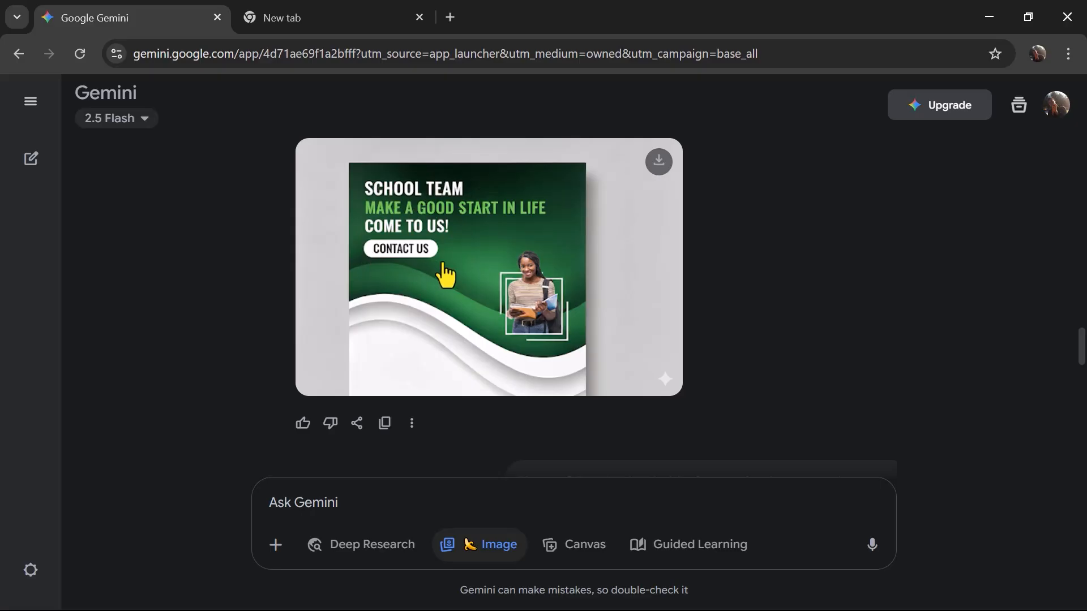
- Review the prompt placing a QR code placeholder icon under the contact button, aligned center-left, and inspect its poster
scroll(355, 258, "up", 3)
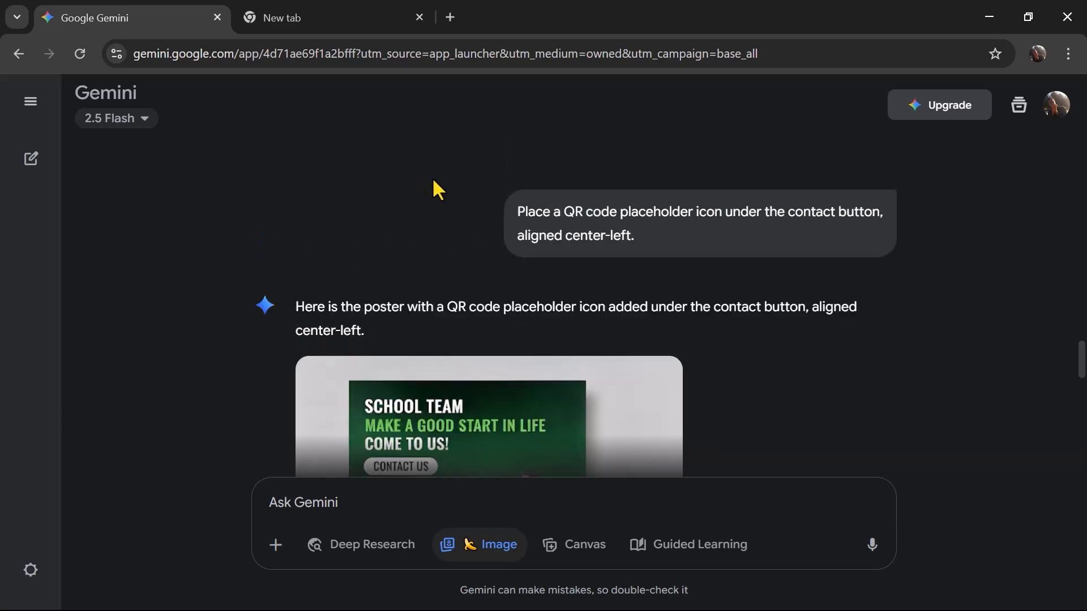
scroll(434, 187, "up", 6)
scroll(444, 214, "down", 4)
scroll(441, 205, "down", 2)
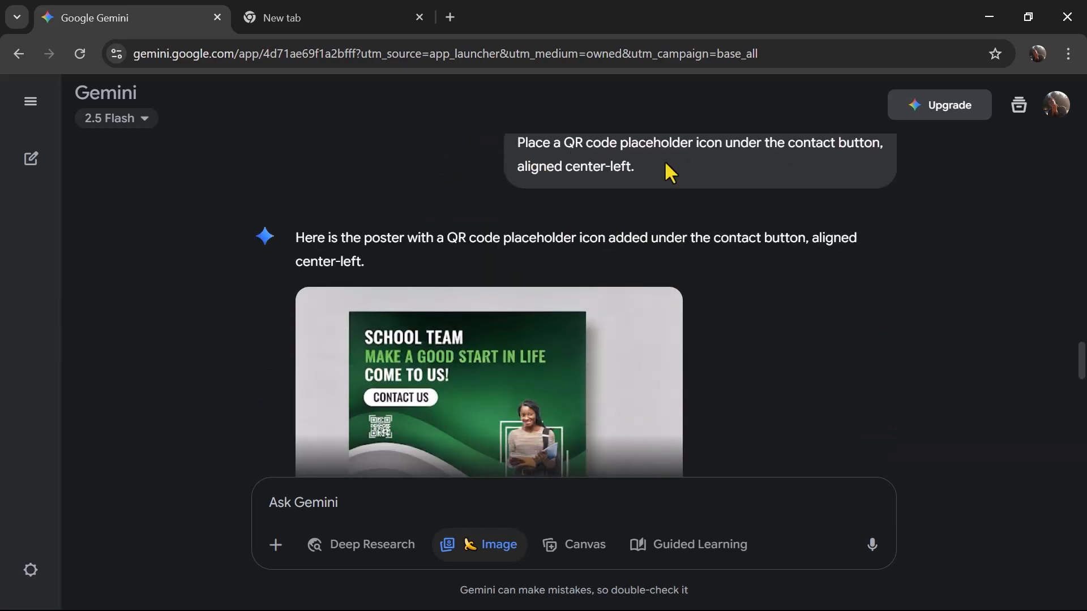
scroll(535, 190, "down", 3)
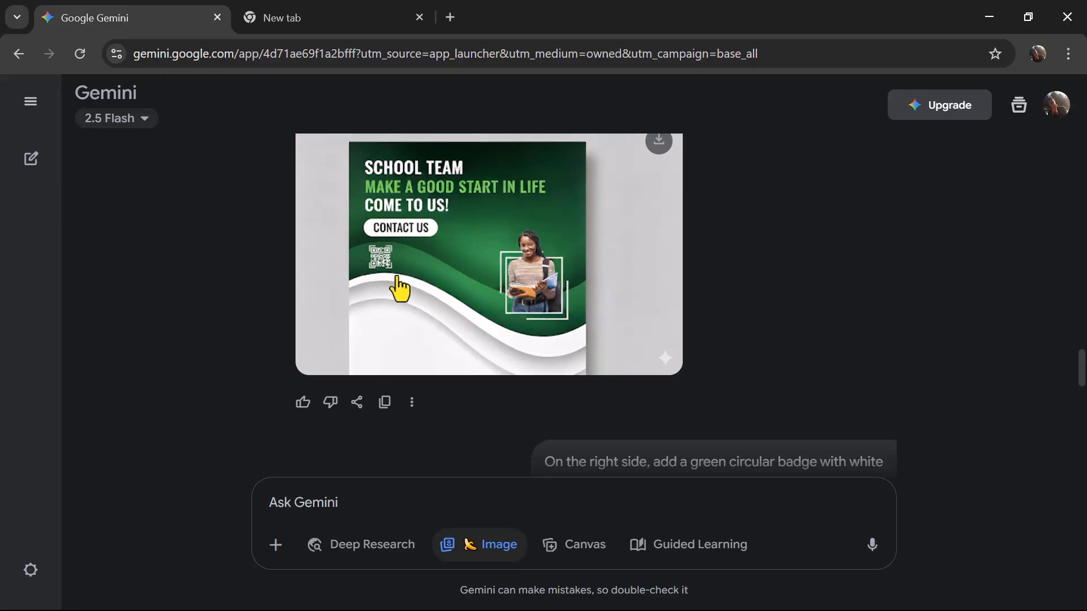
- Examine the prompt adding a green circular "30% OFF" badge with white text on the right side, and inspect its poster
scroll(438, 274, "down", 3)
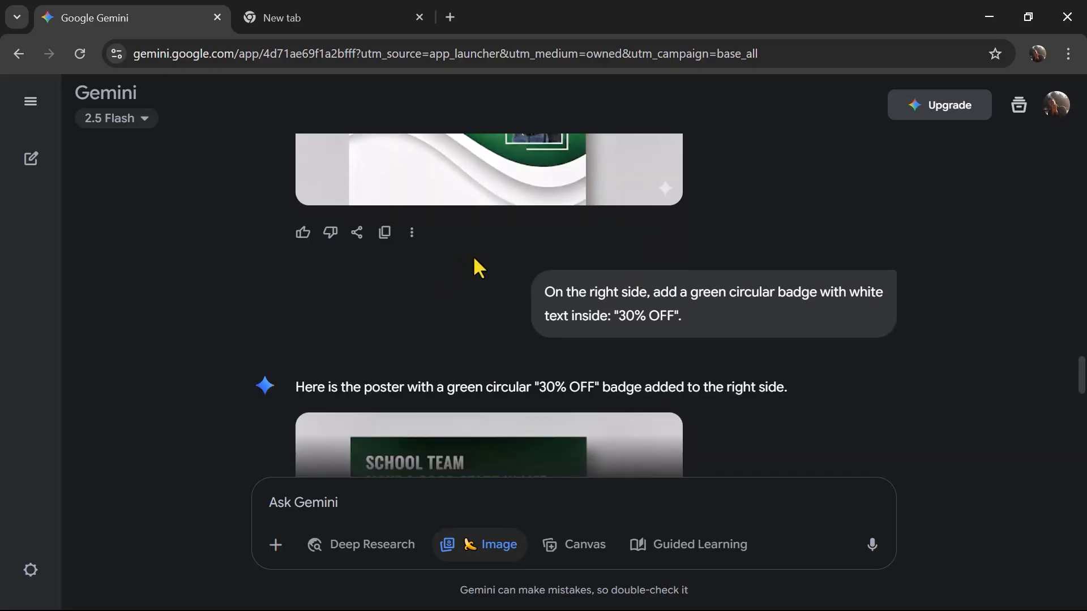
scroll(491, 243, "down", 3)
scroll(489, 240, "up", 2)
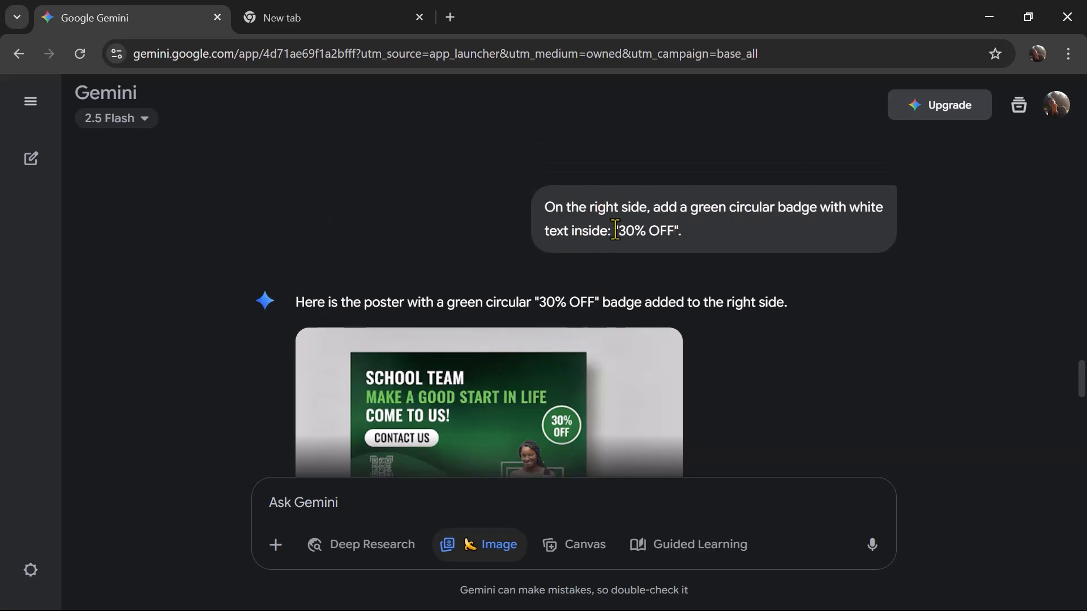
scroll(528, 317, "down", 4)
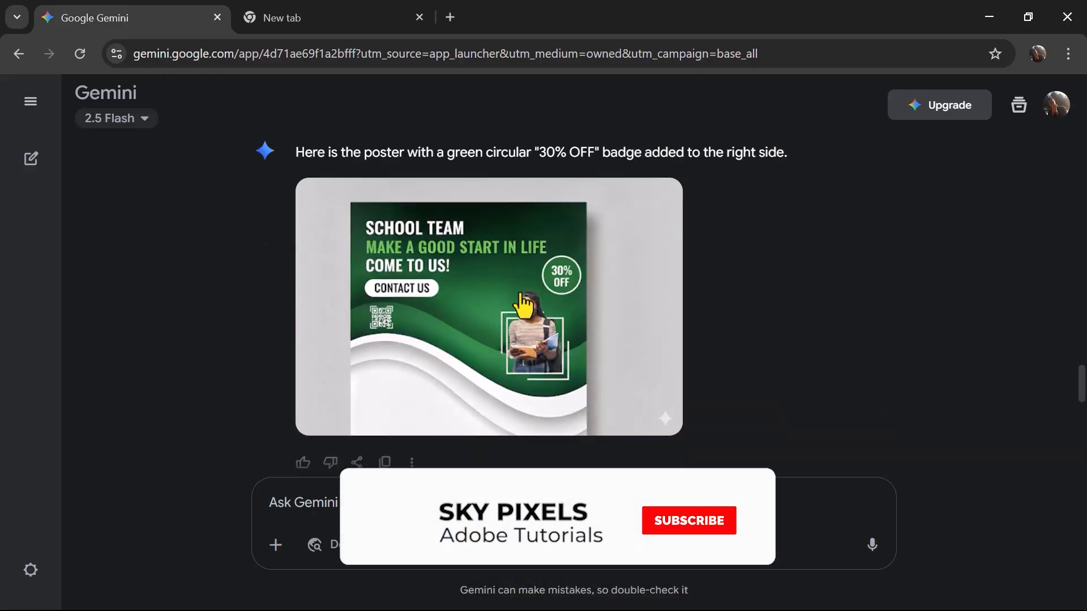
scroll(524, 306, "up", 1)
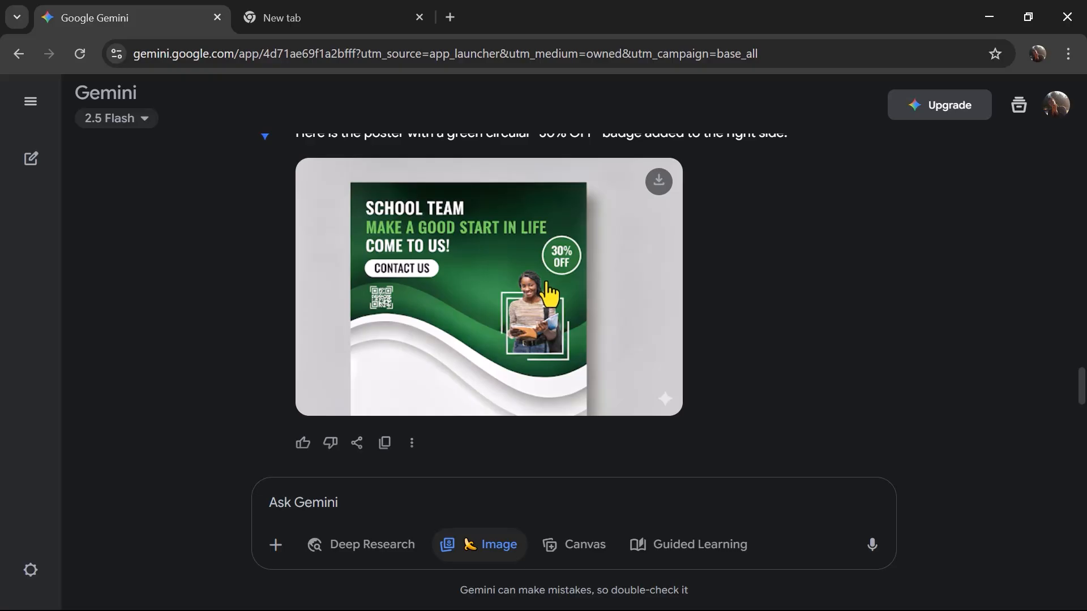
- Review the prompt adding two simple circular education icons with sample text at the poster's bottom left, and inspect the generated image
scroll(513, 325, "down", 2)
scroll(513, 324, "down", 2)
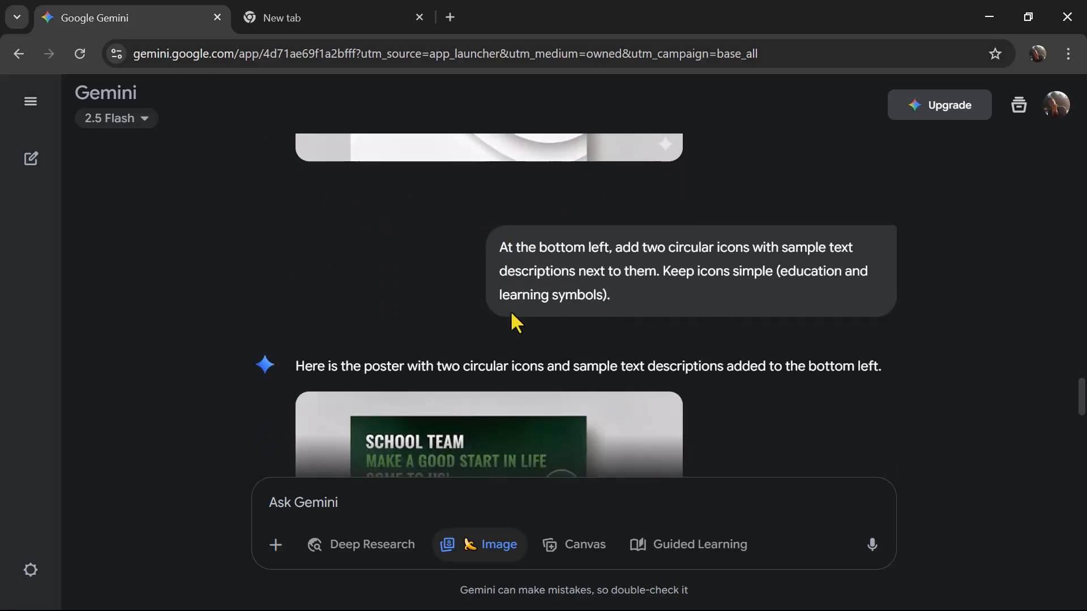
scroll(513, 324, "down", 1)
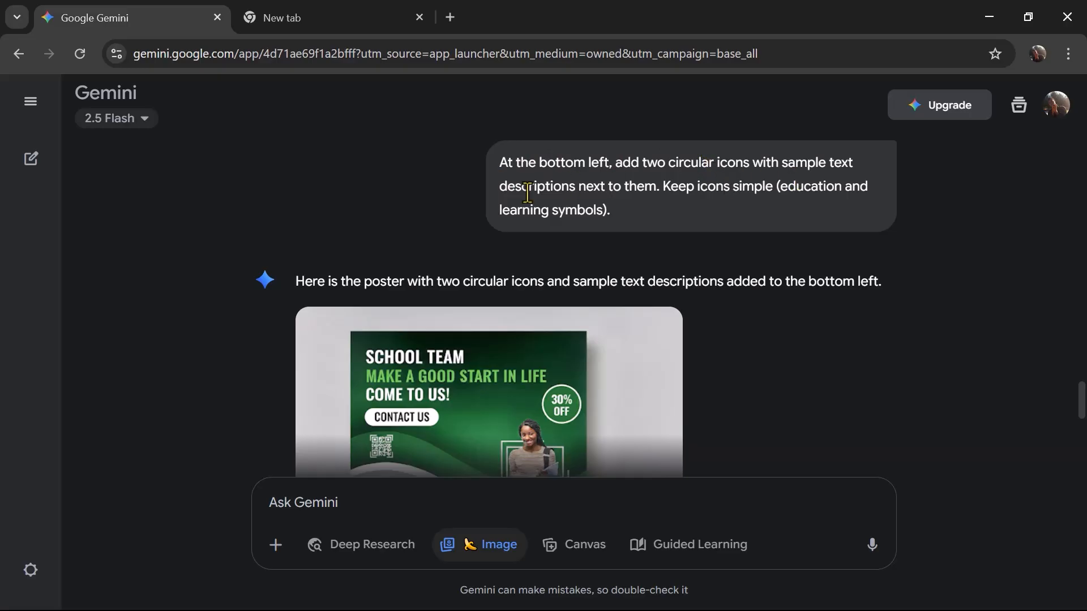
scroll(544, 204, "down", 3)
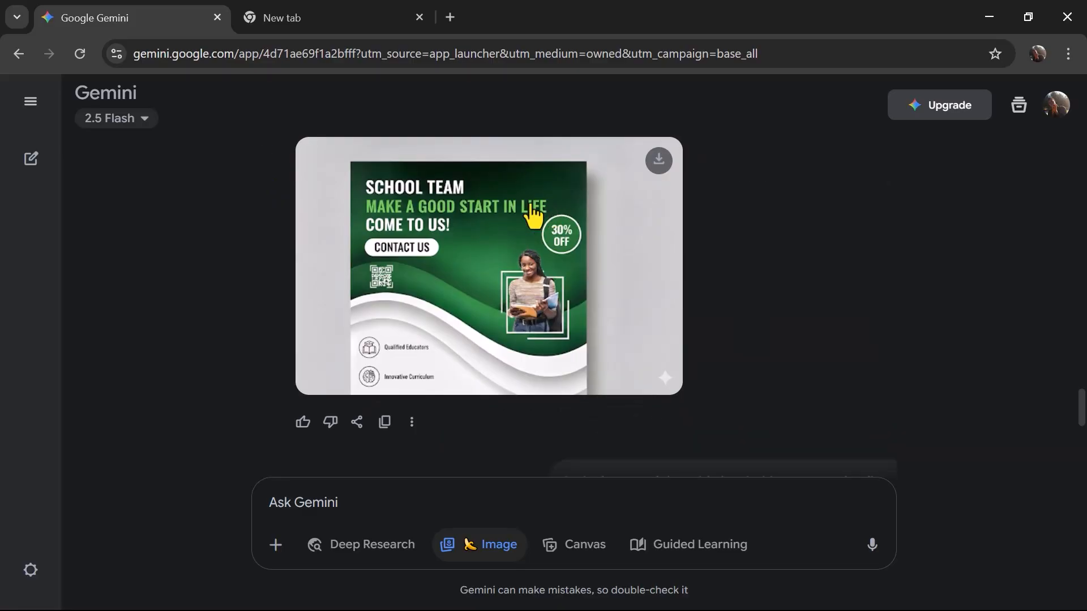
scroll(447, 256, "up", 3)
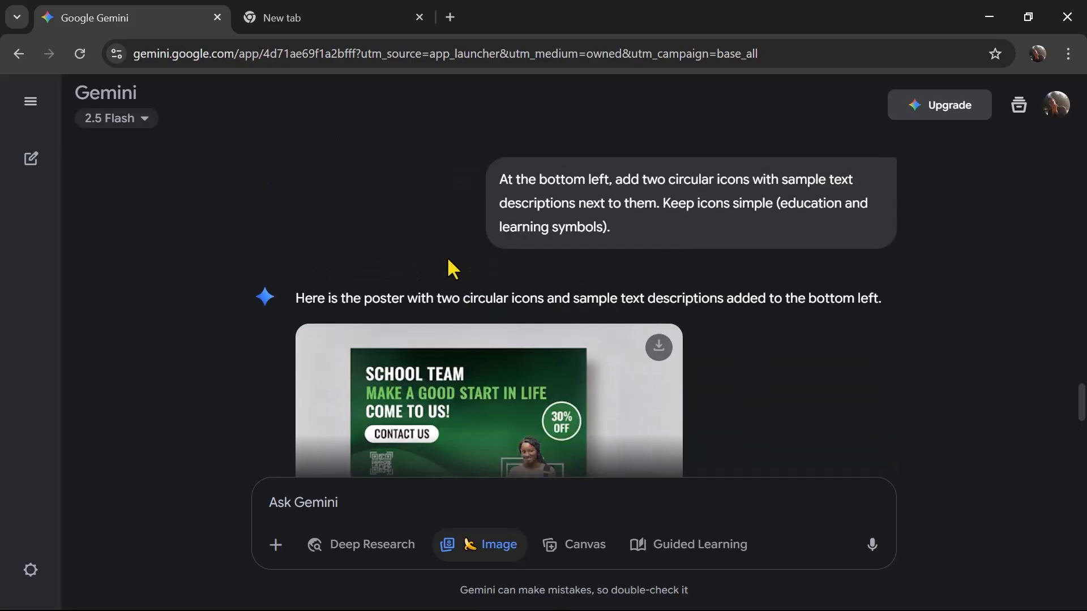
scroll(447, 257, "down", 5)
scroll(448, 259, "up", 2)
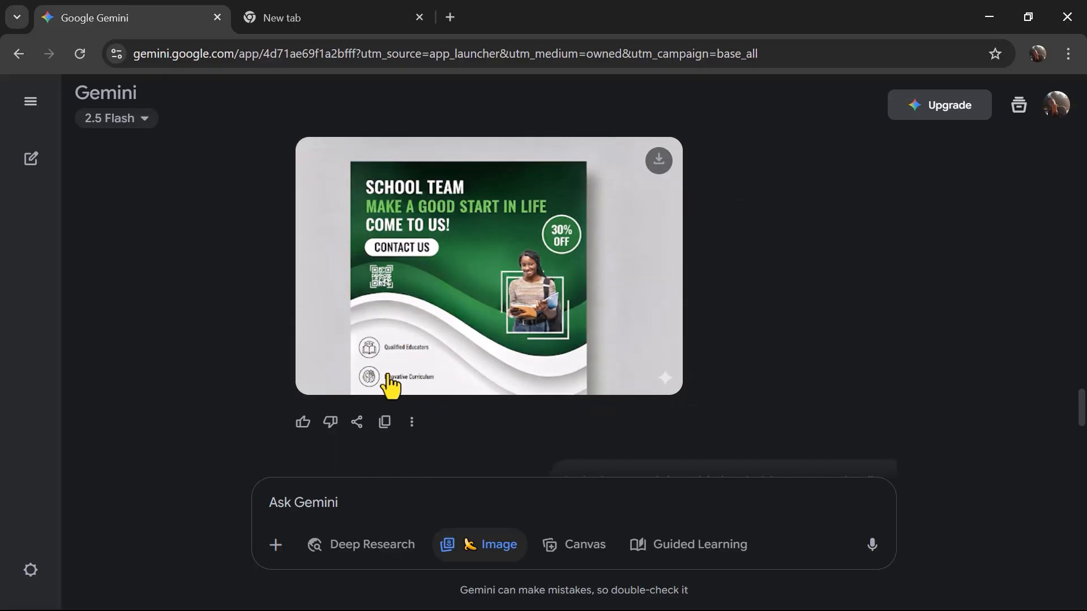
- Review the prompt adding a placeholder phone number and "SUBSCRIBE" in bold black at the poster's bottom right, and open its poster in full view
scroll(531, 232, "down", 1)
scroll(531, 232, "down", 9)
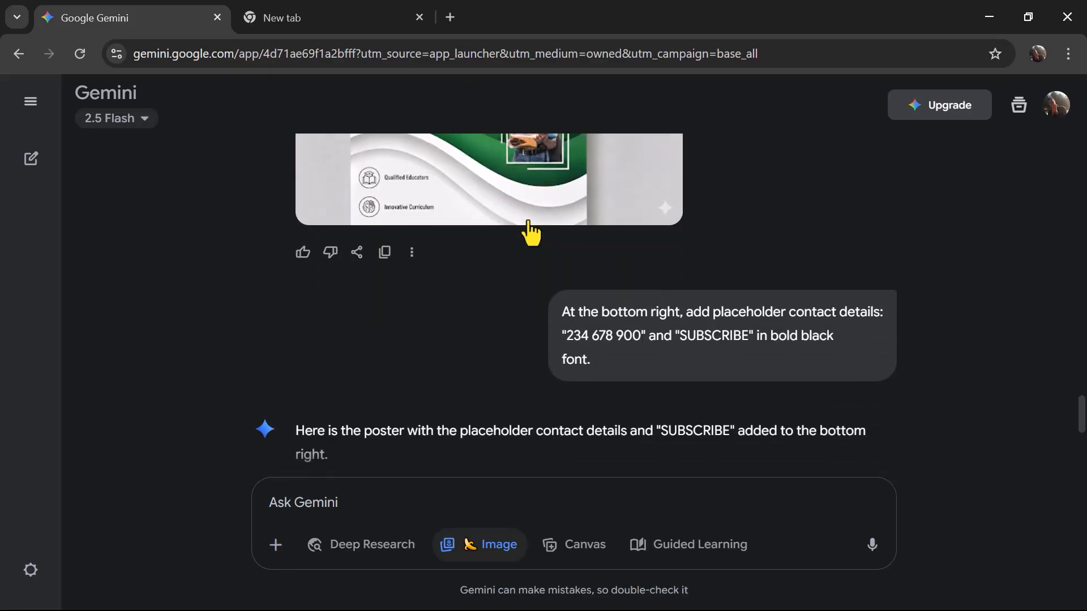
scroll(528, 221, "up", 6)
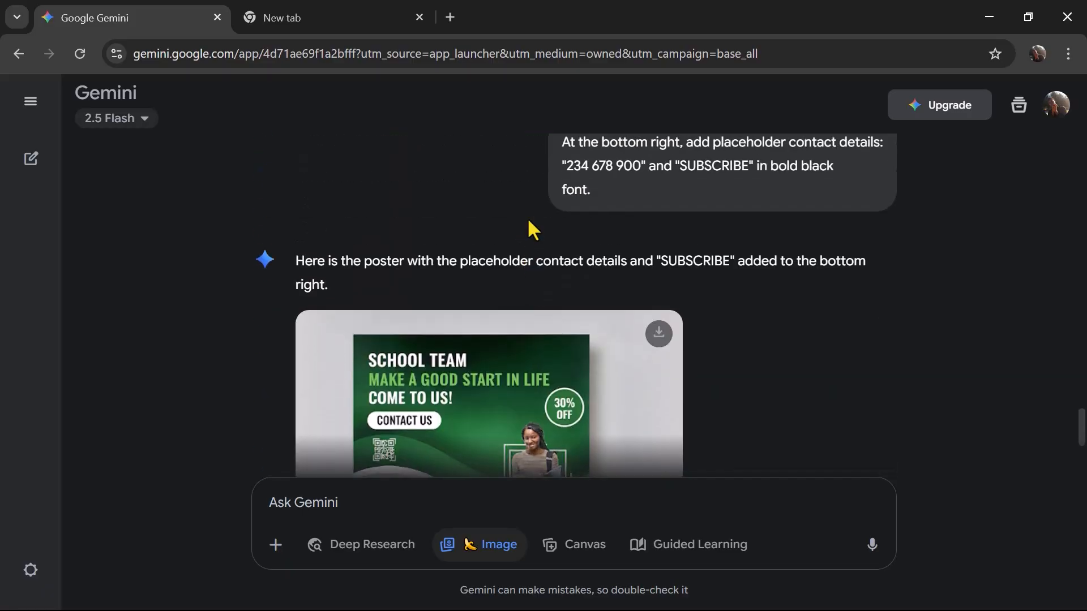
scroll(529, 222, "down", 1)
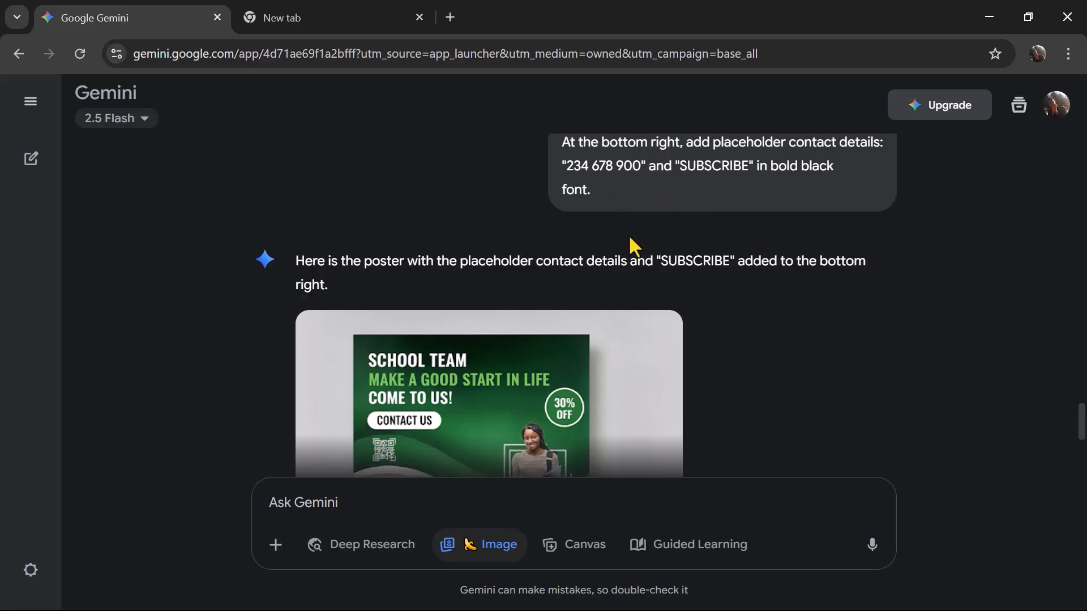
scroll(530, 247, "down", 3)
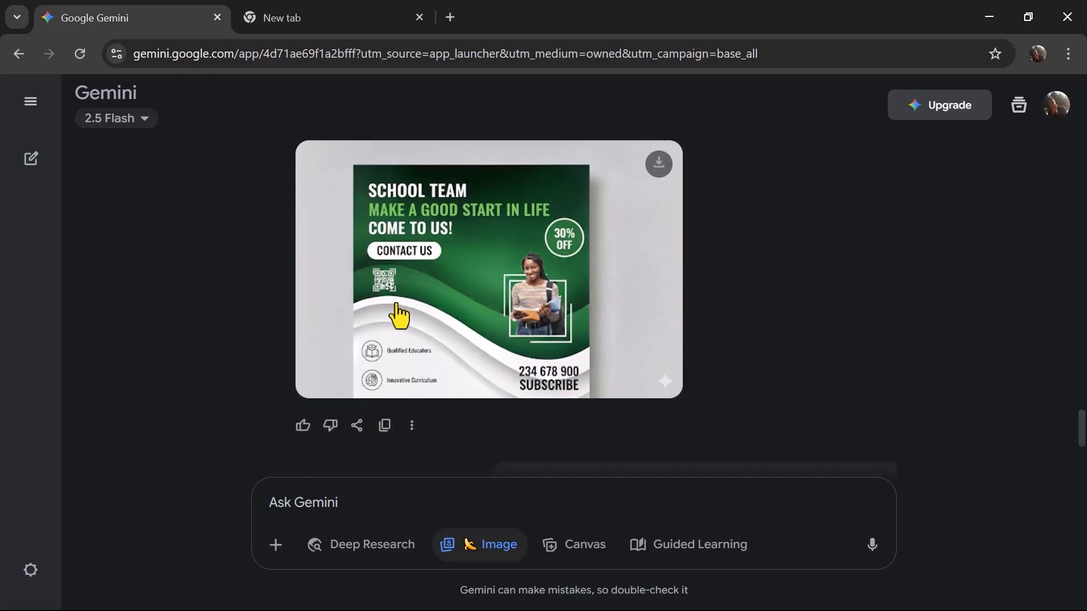
scroll(555, 319, "up", 3)
scroll(557, 320, "up", 2)
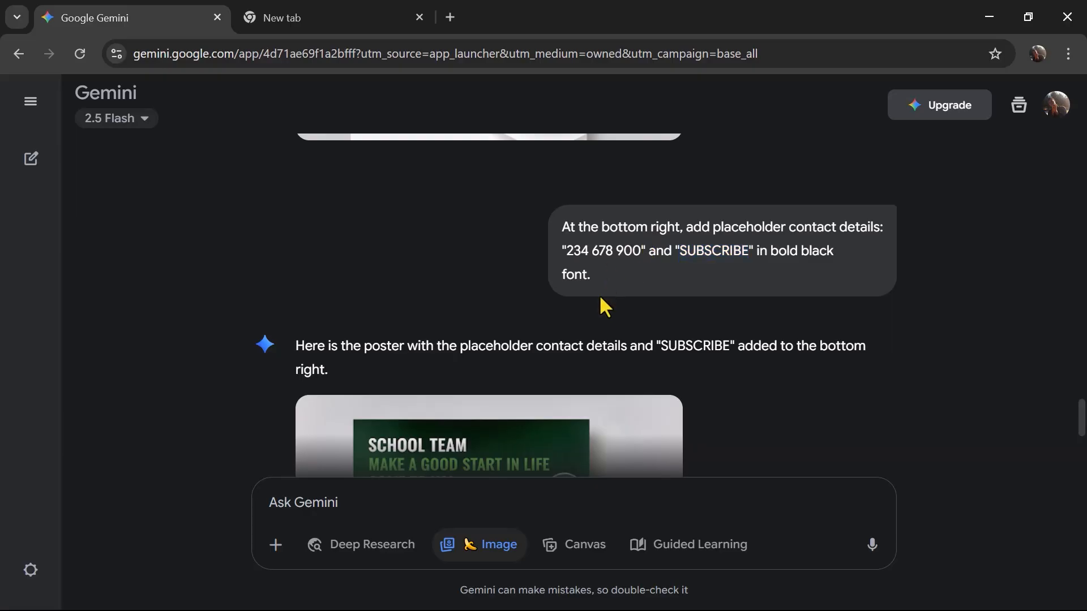
scroll(577, 277, "down", 4)
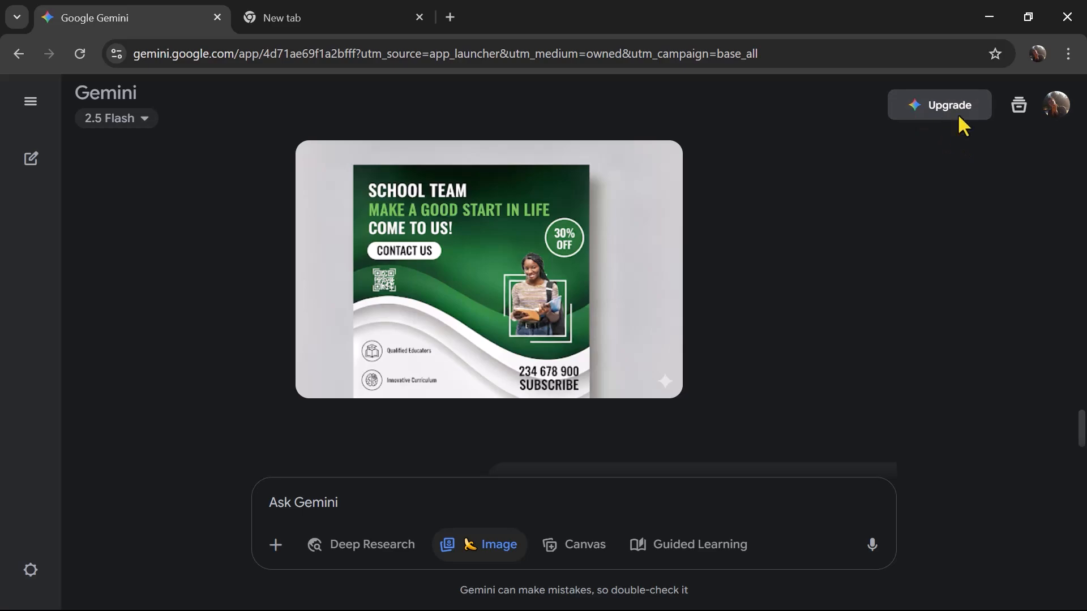
left_click(464, 258)
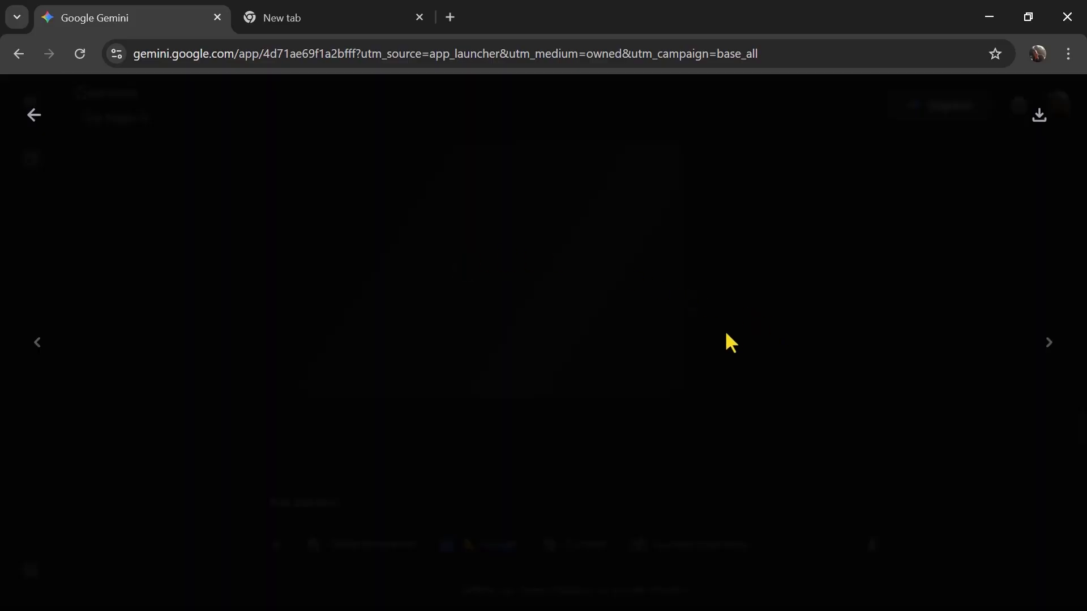